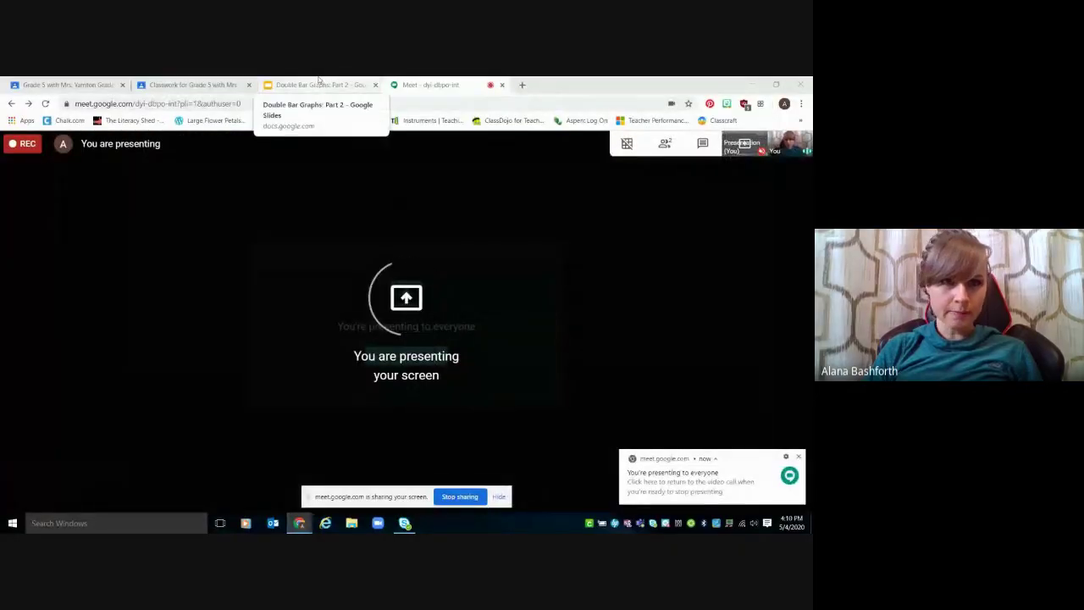
- Switch to the Double Bar Graphs: Part 2 presentation in Google Slides and show its example slide full screen with the menus visible
click(319, 80)
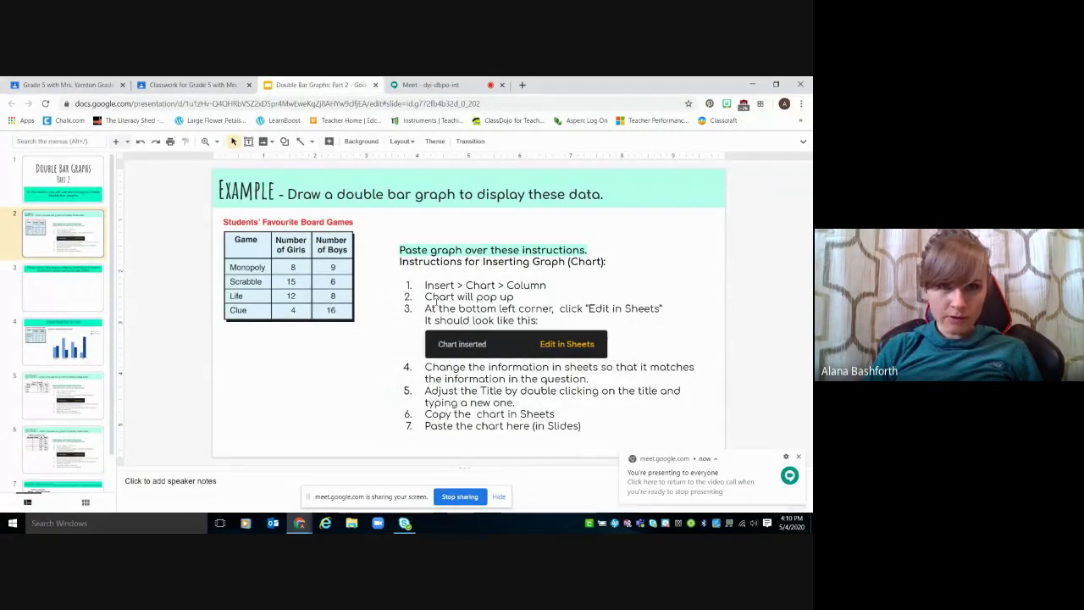
key(F11)
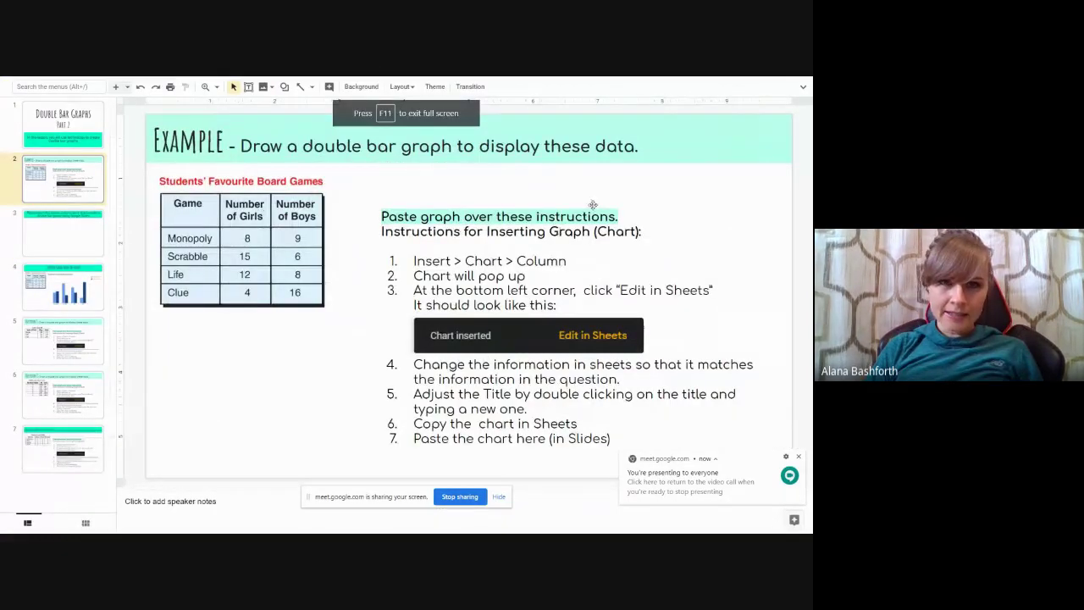
click(69, 127)
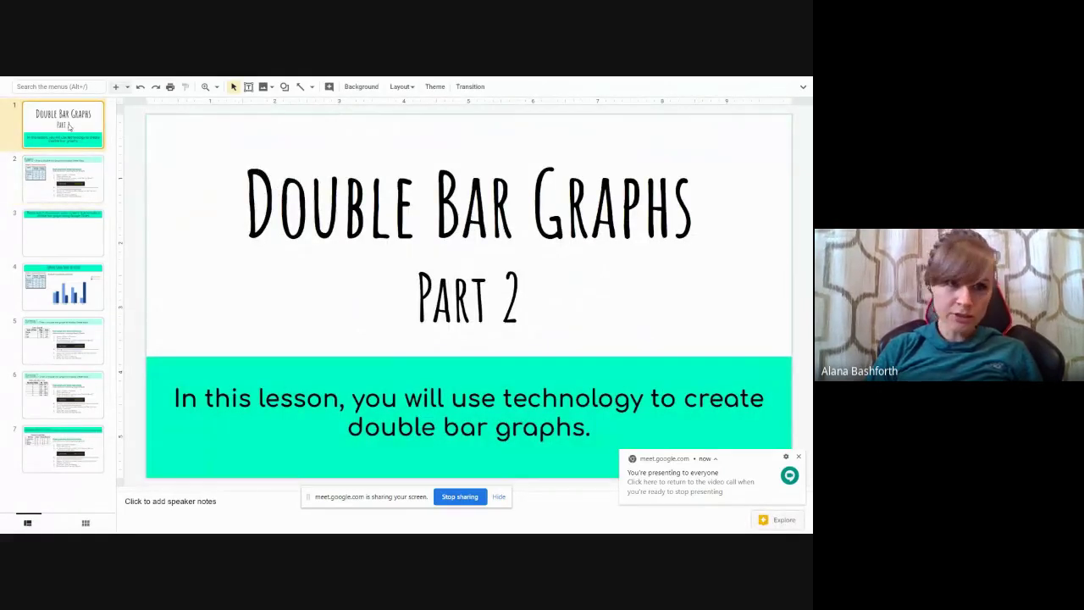
click(66, 178)
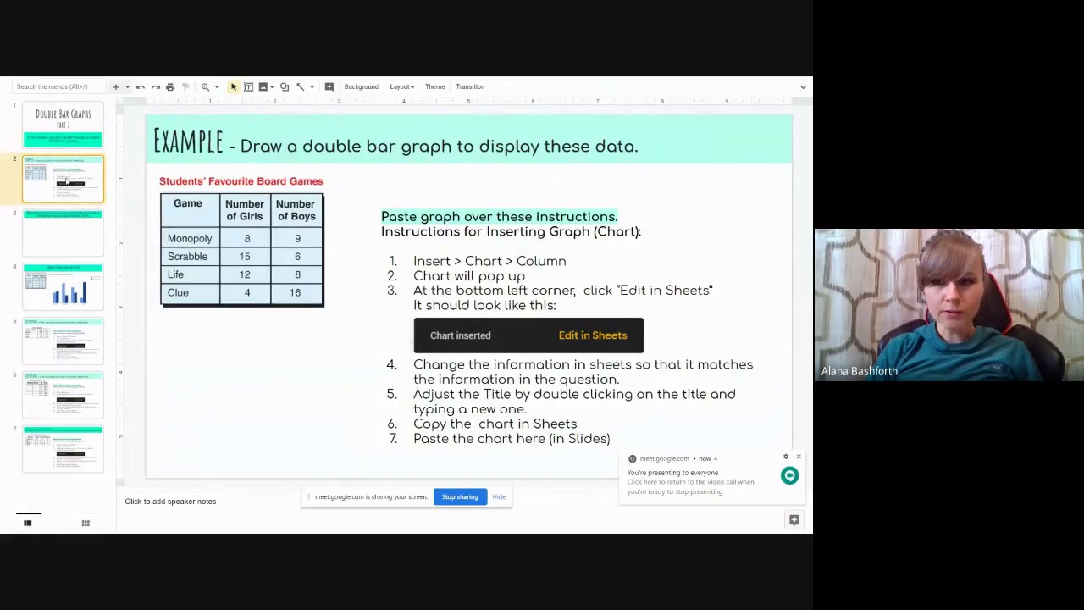
click(798, 457)
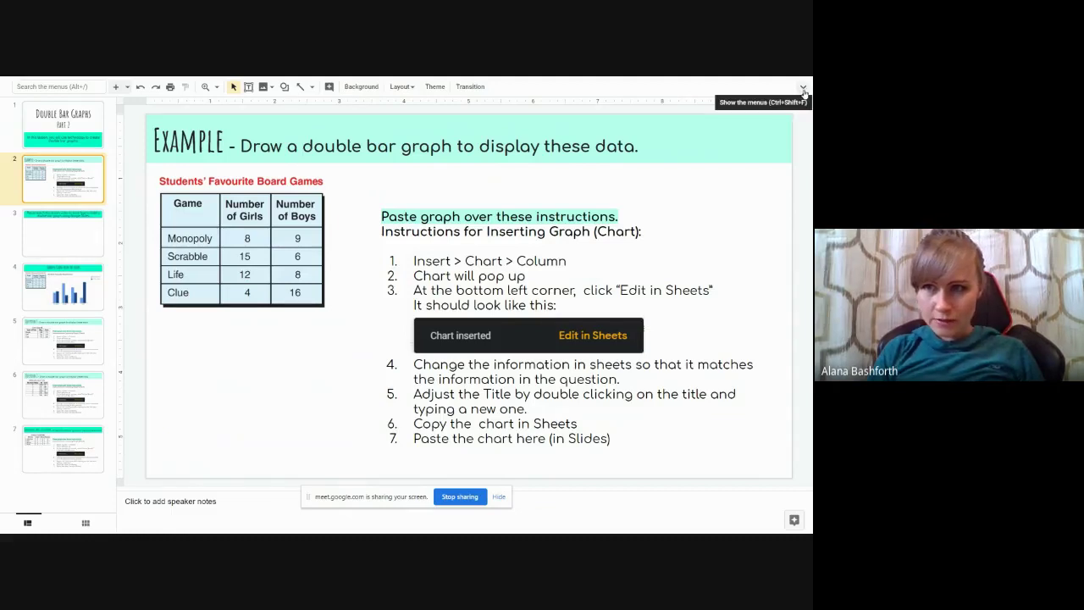
click(803, 89)
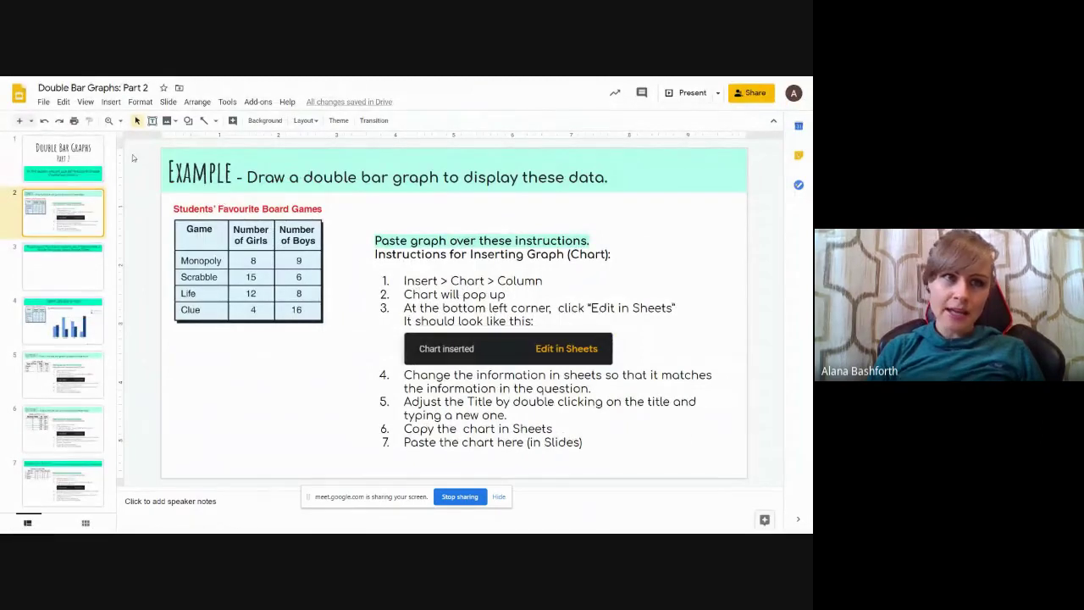
click(110, 102)
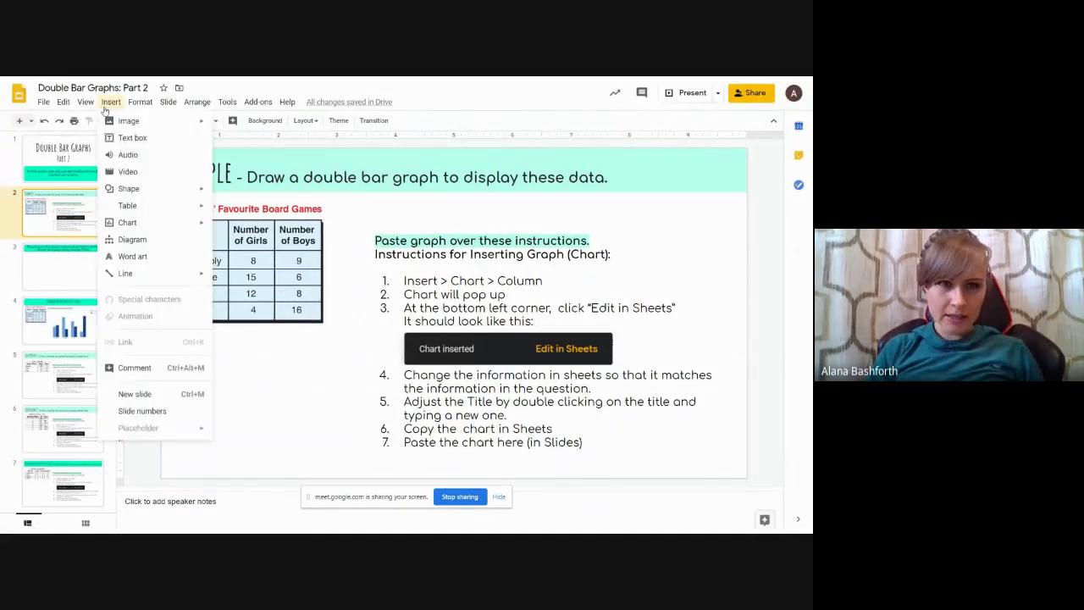
mouse_move(134, 230)
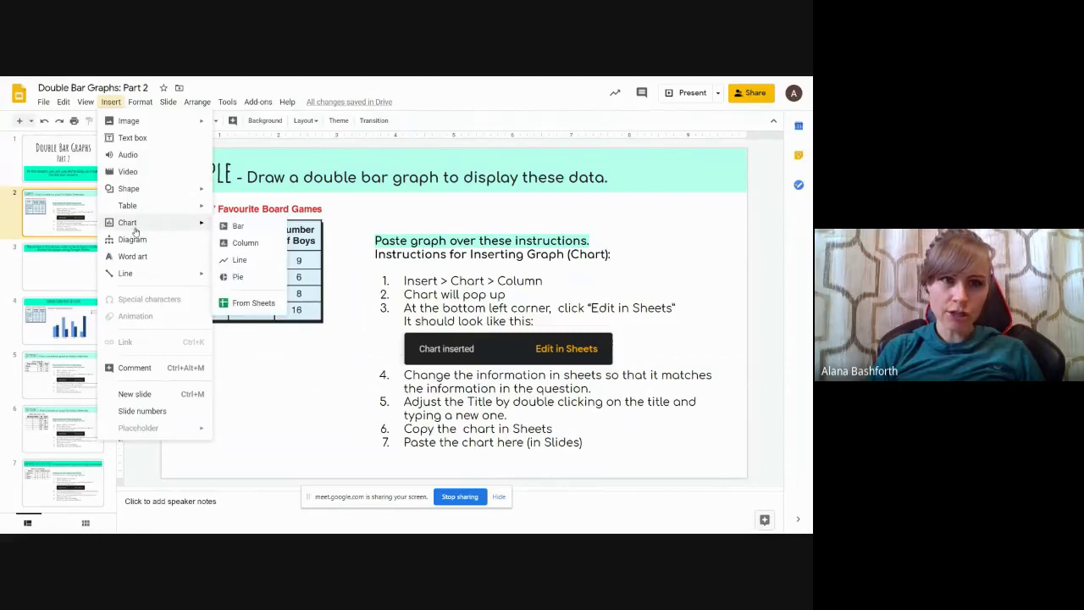
click(239, 244)
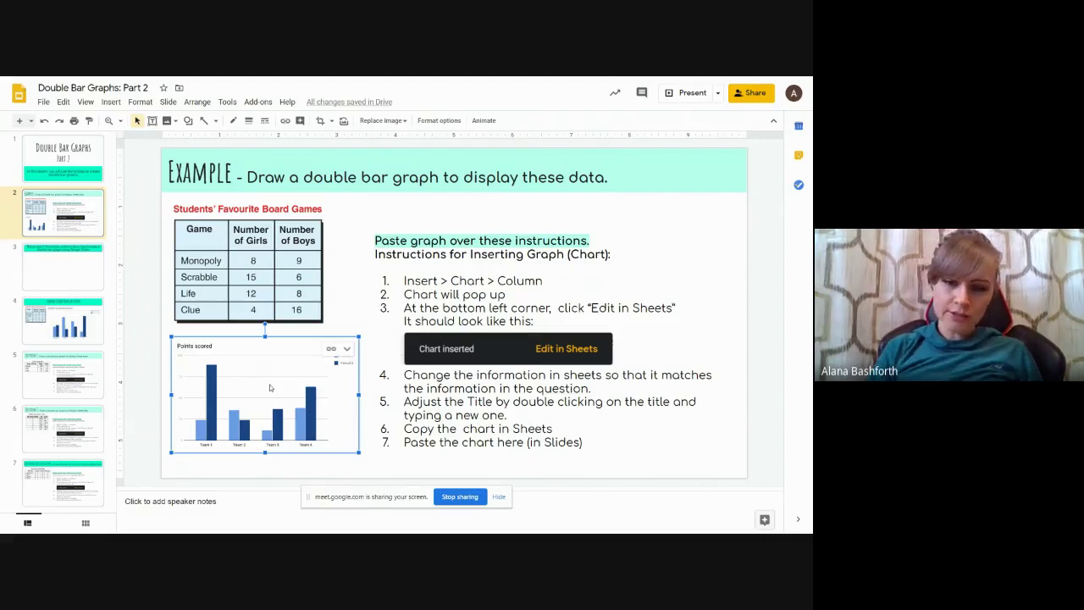
key(Delete)
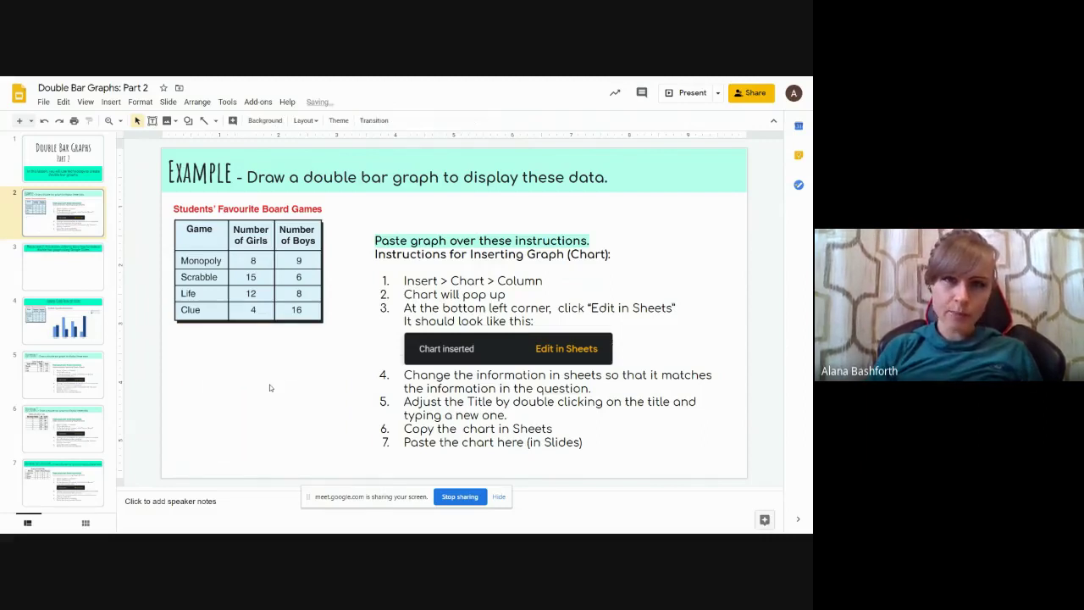
- Insert a column chart on the example slide and open its source data in Google Sheets
click(111, 101)
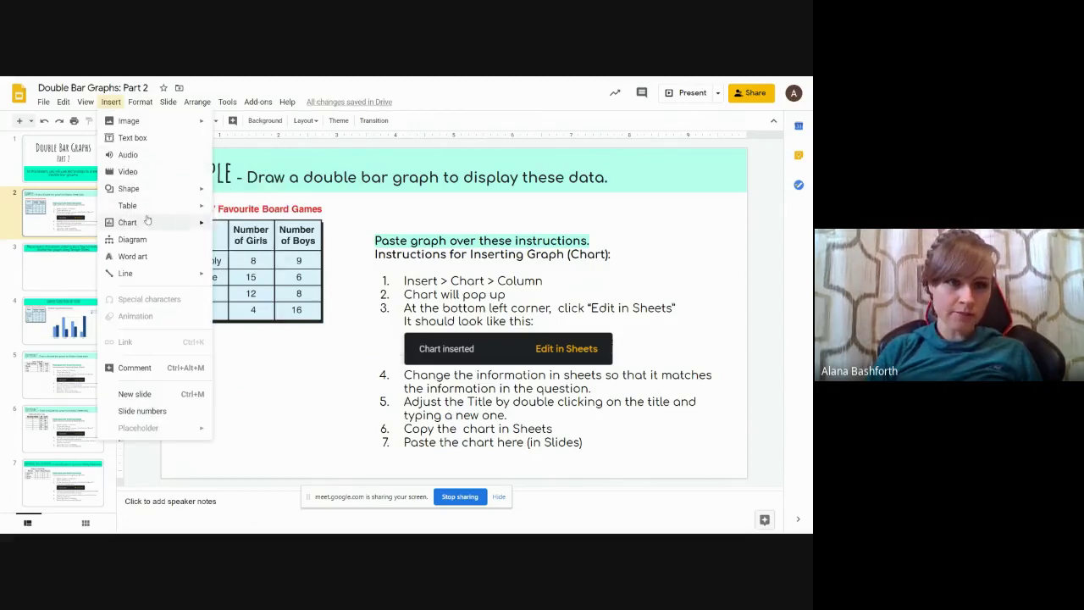
mouse_move(191, 222)
click(239, 243)
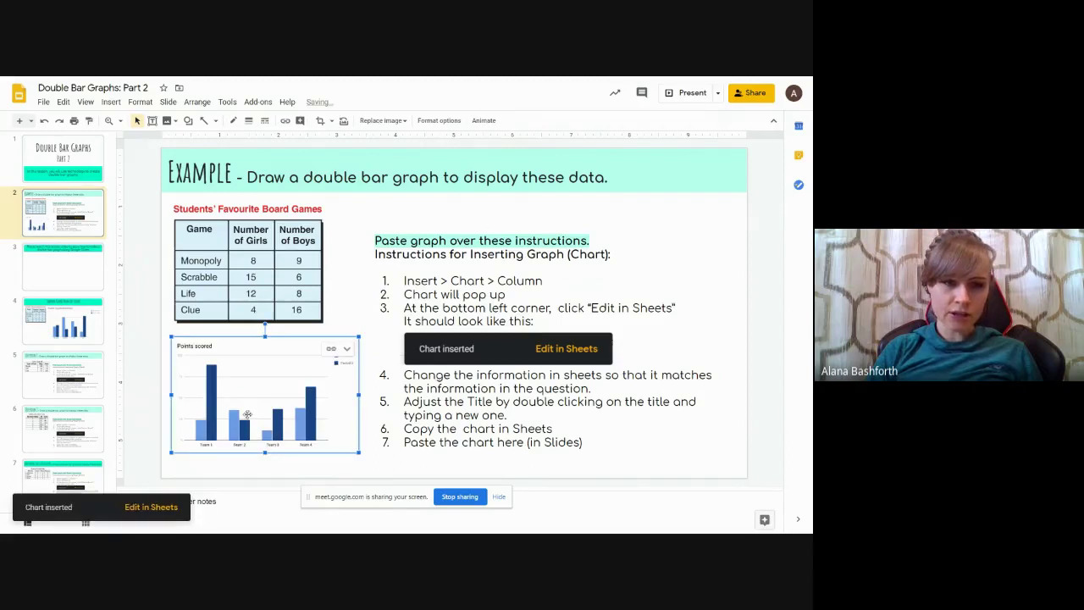
click(150, 507)
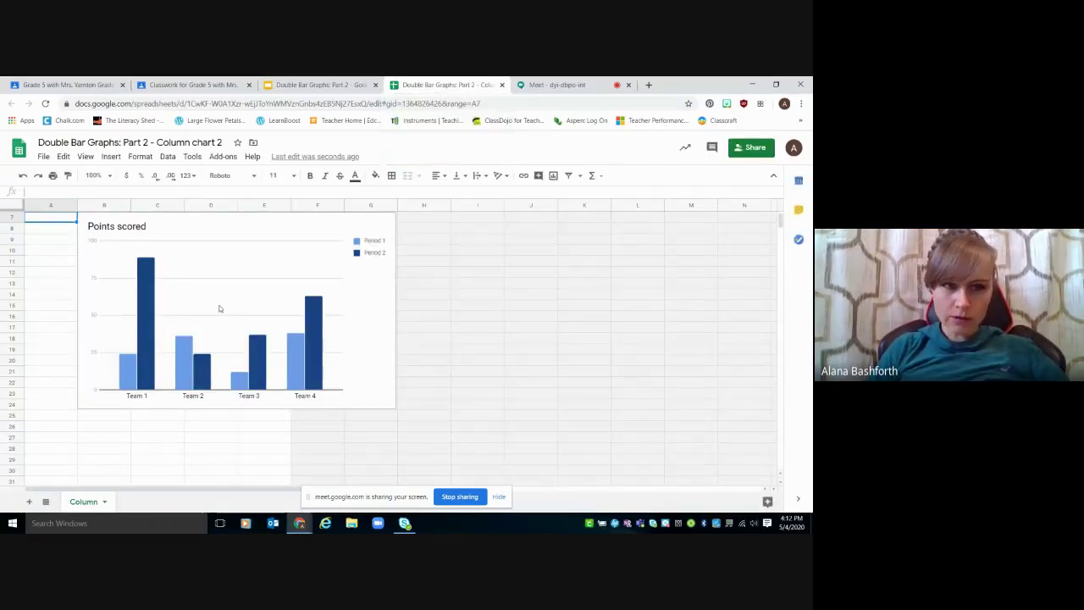
scroll(218, 308, up, 2)
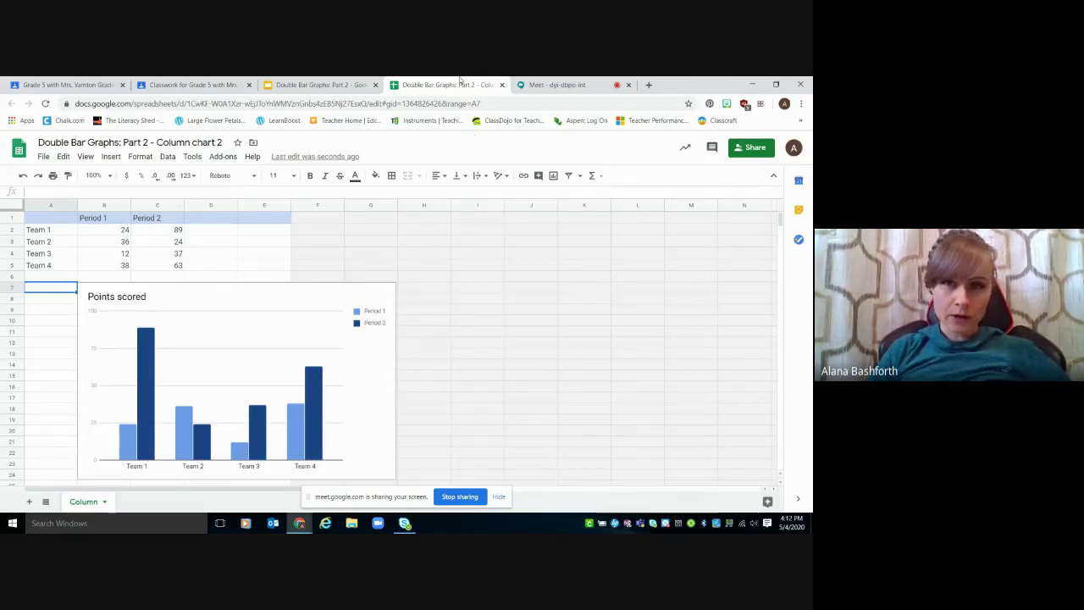
- Move the chart's spreadsheet into its own window and arrange it side by side with the presentation
drag(460, 78, 410, 170)
drag(149, 255, 1, 272)
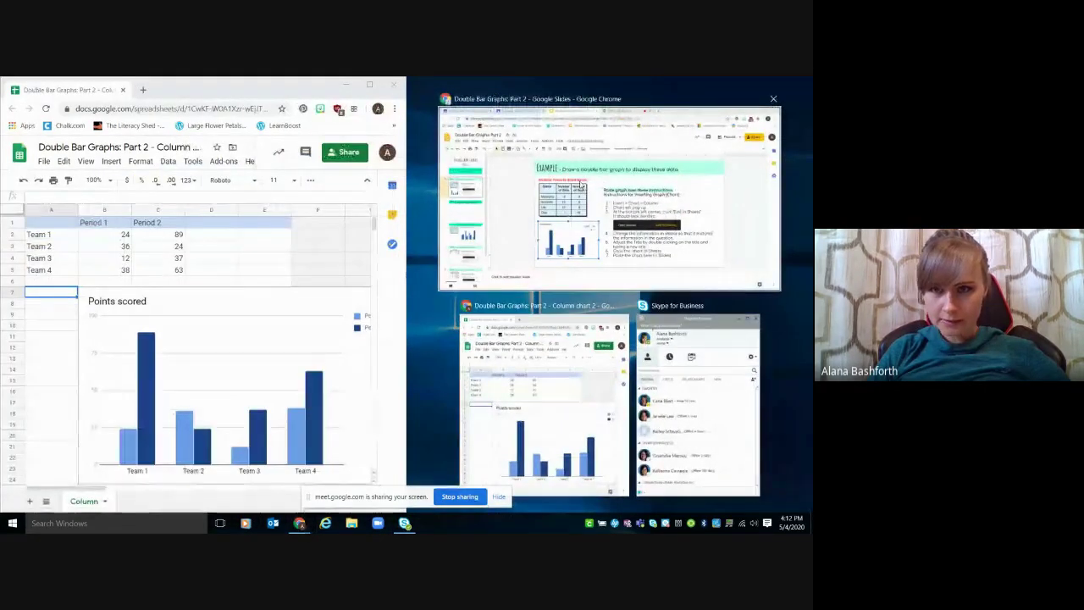
click(580, 185)
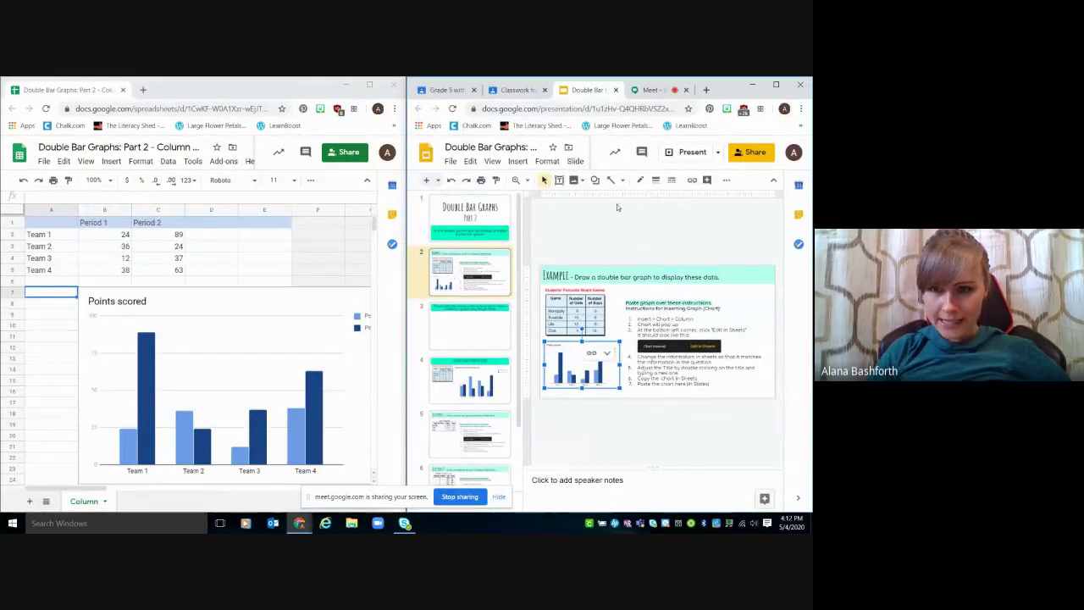
click(611, 224)
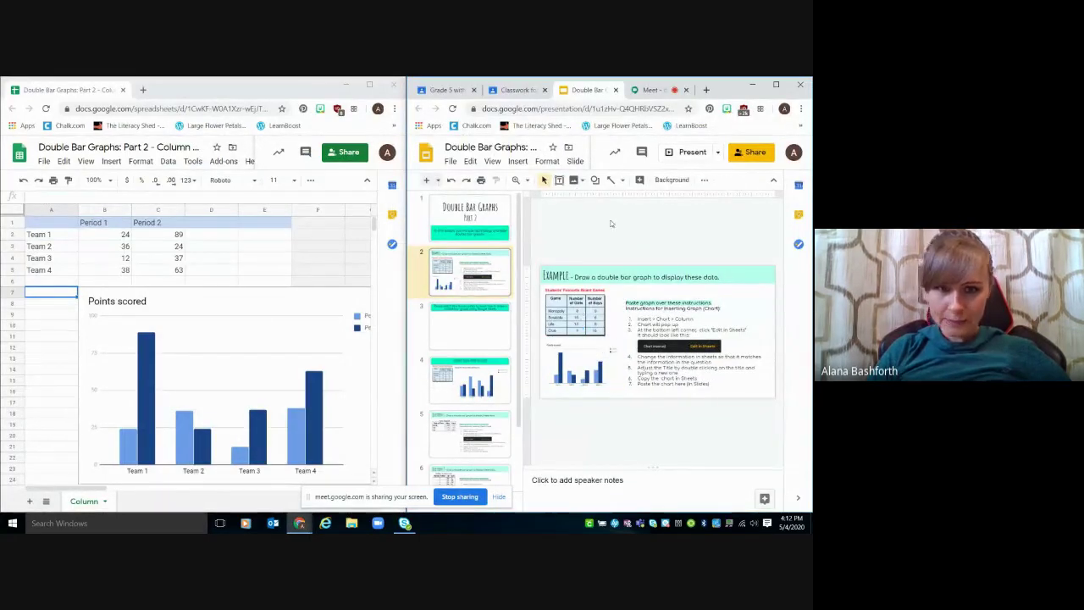
- Replace the four team labels in A2:A5 with Monopoly, Scrabble, Life and Clue
click(51, 235)
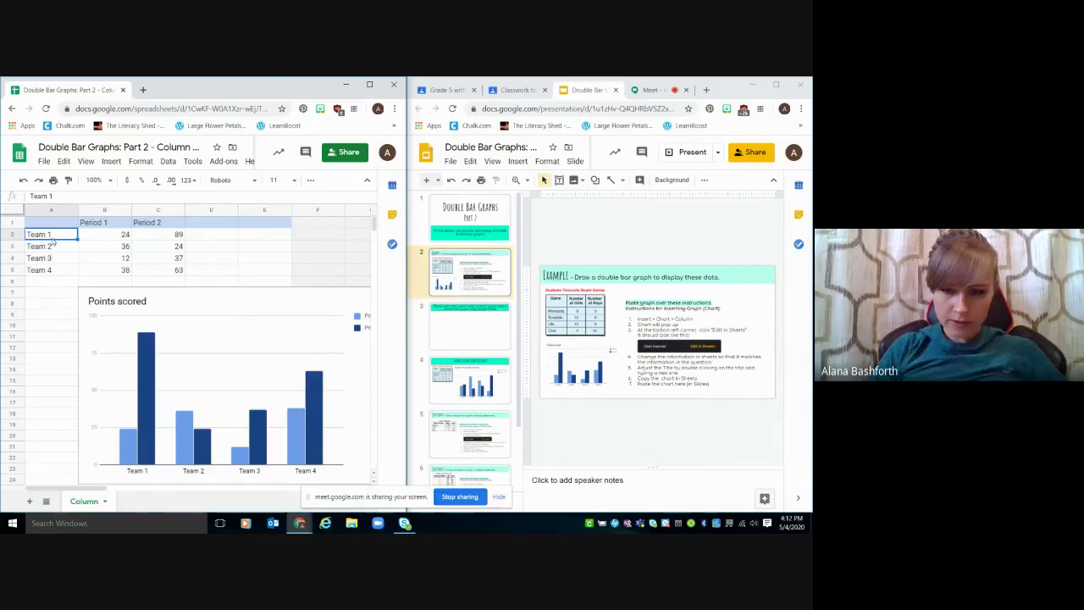
text(Monop)
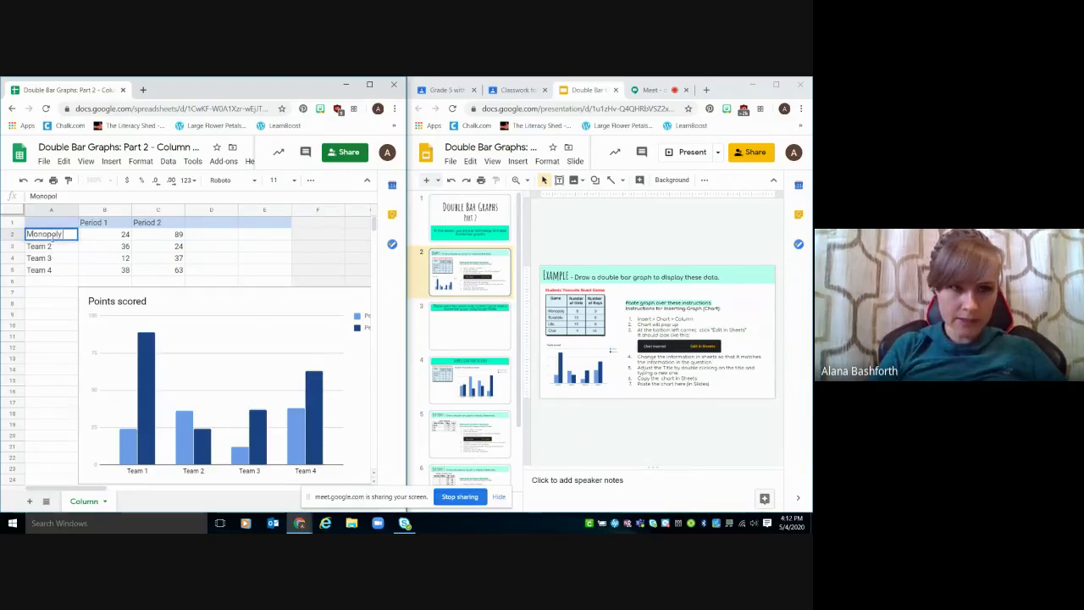
text(oly)
key(Return)
text(Scrabble)
key(Return)
text(Life)
key(Return)
text(Clue)
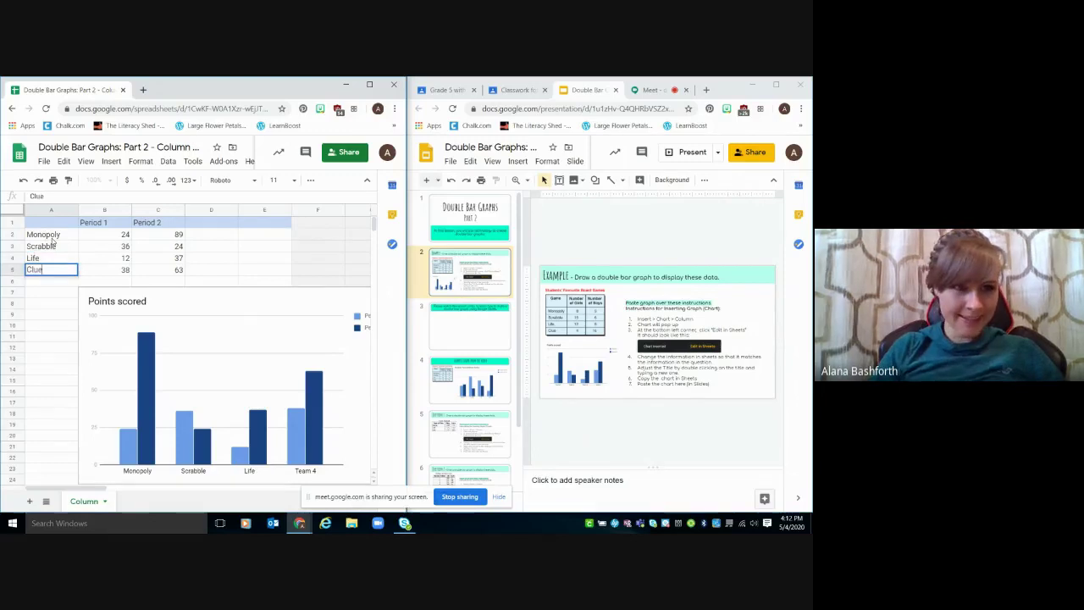
key(Return)
- Rename the two data column headers in B1 and C1 to "Number of Girls" and "Number of Boys"
drag(106, 223, 154, 227)
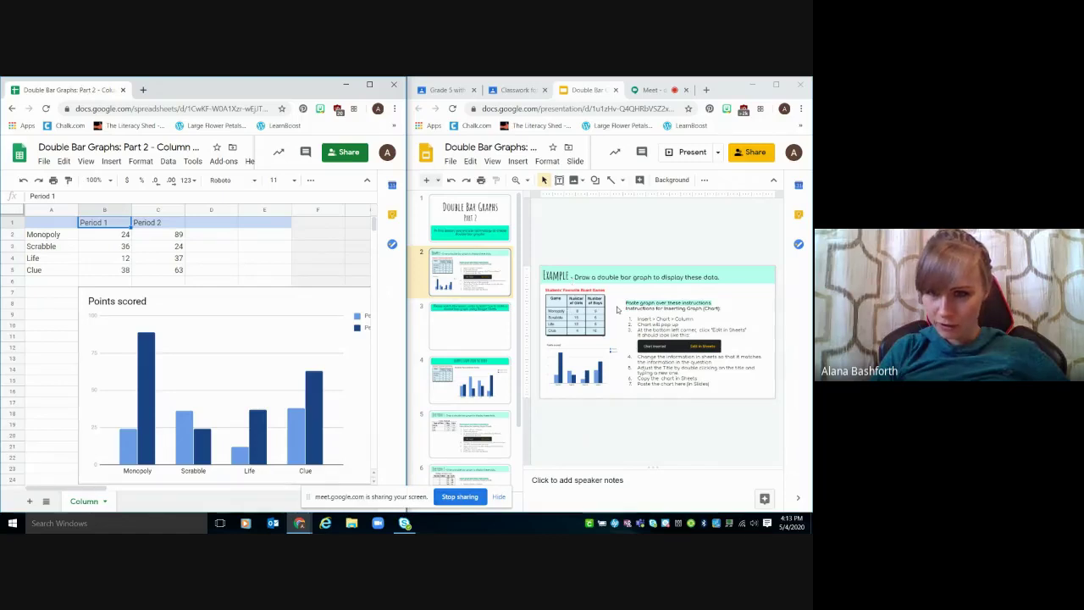
text(Number)
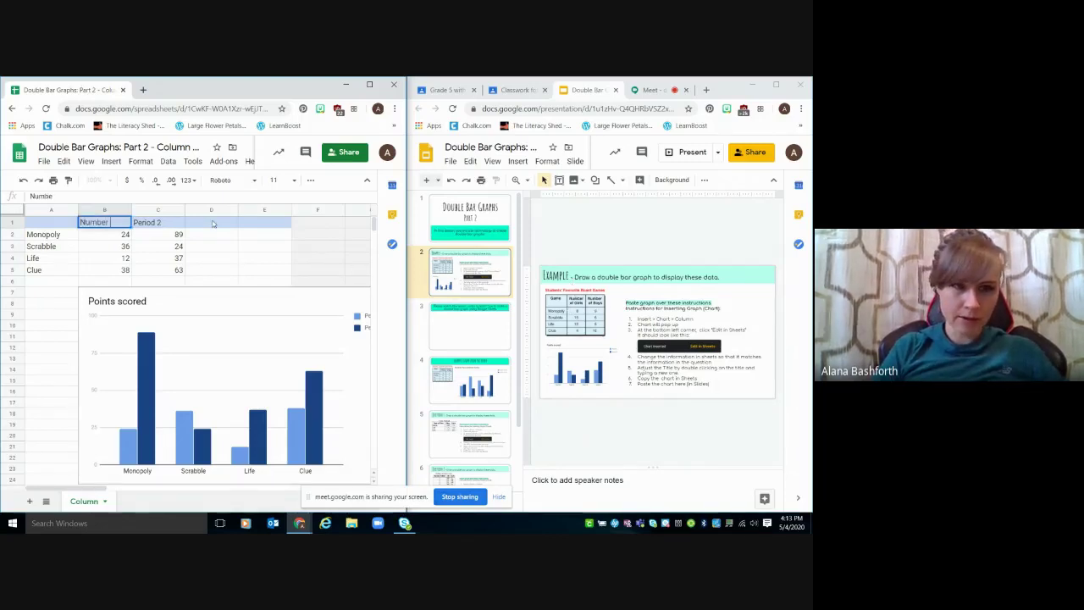
text( of Girls)
key(Tab)
text(Number of Boys)
key(Return)
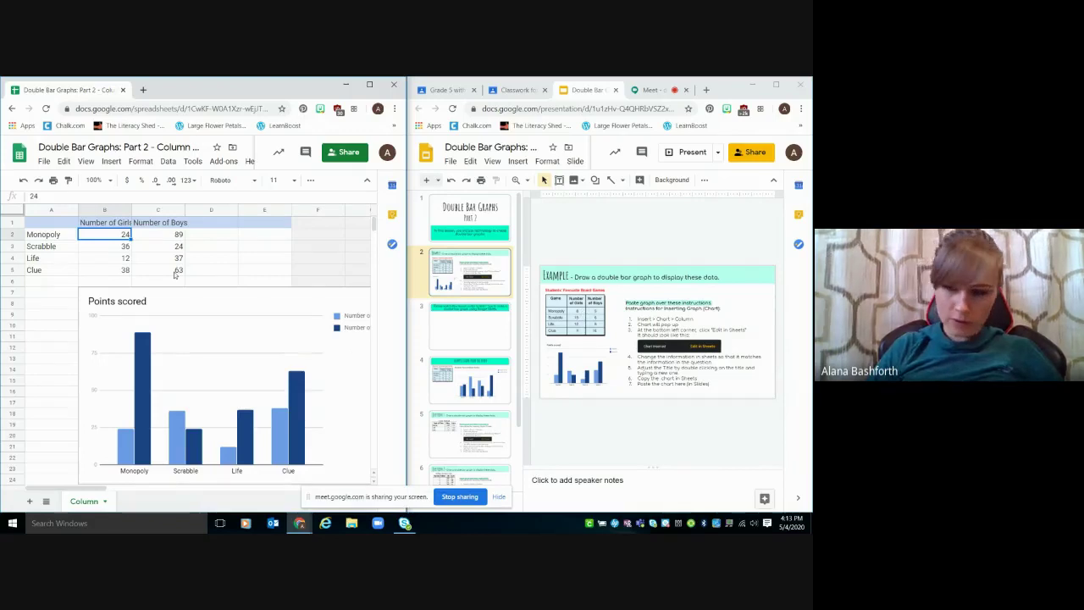
- Enter the girls' values 8, 15, 12 and 4 for Monopoly, Scrabble, Life and Clue
text(8)
key(Return)
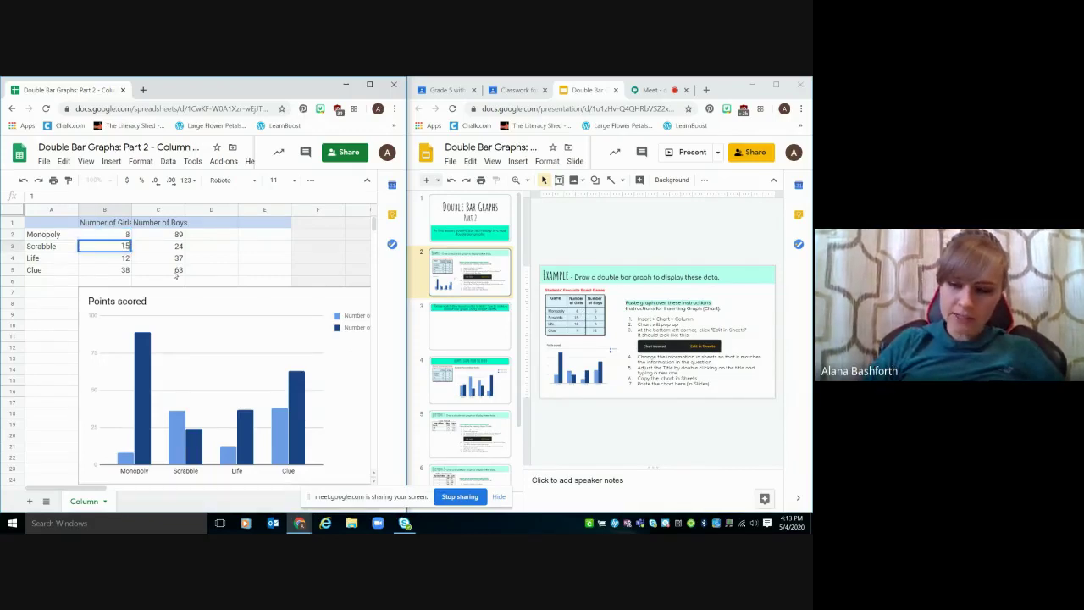
key(Return)
text(12)
key(Return)
text(4)
key(Return)
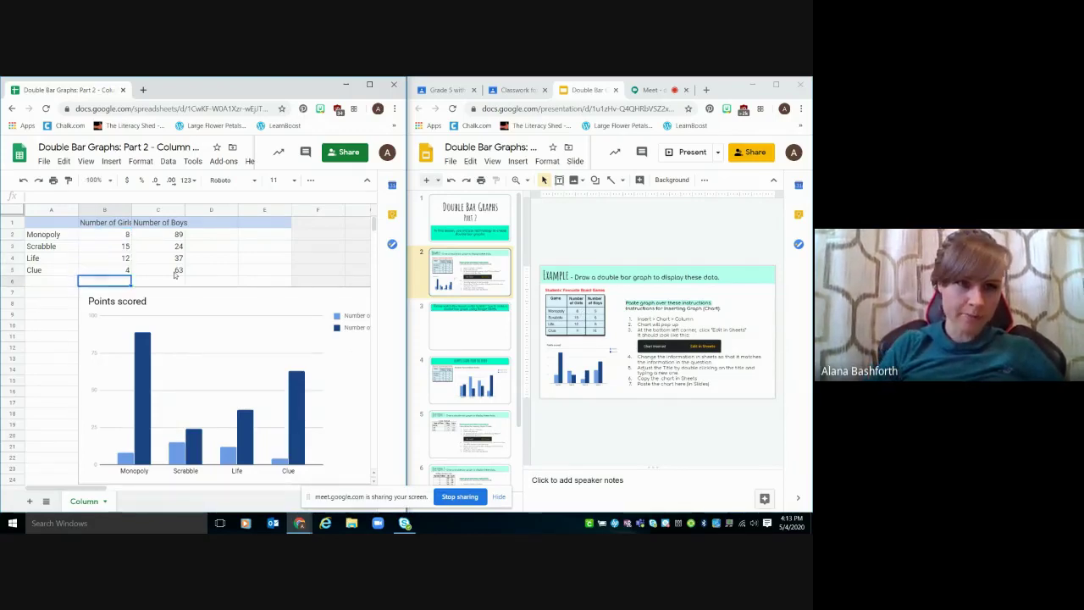
- Enter the boys' values 9, 6, 8 and 16 for Monopoly, Scrabble, Life and Clue
click(173, 233)
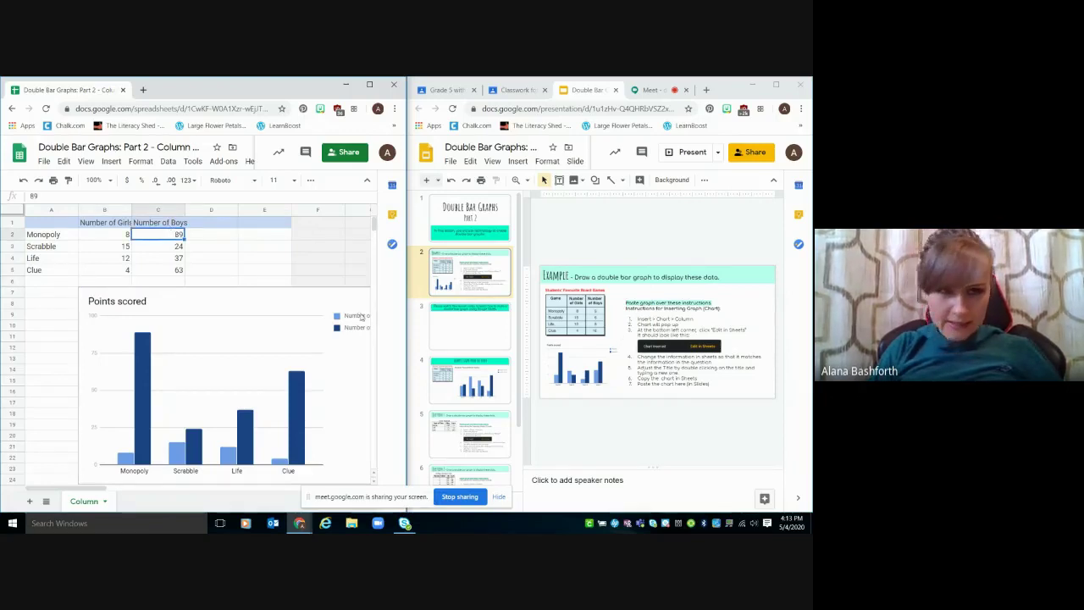
text(9)
key(Return)
text(6)
key(Return)
text(8)
key(Return)
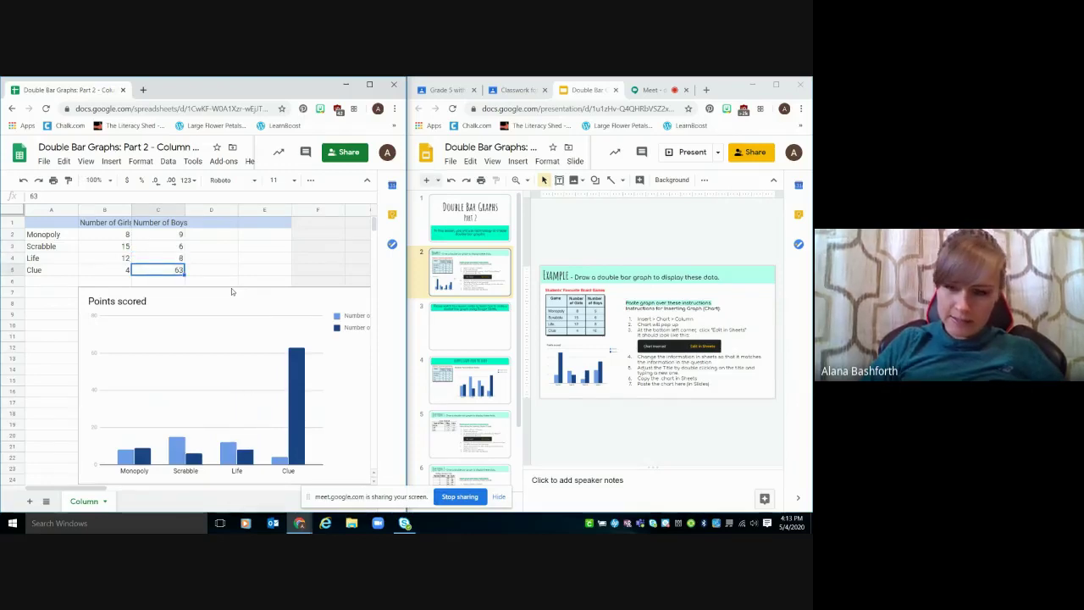
text(16)
key(Return)
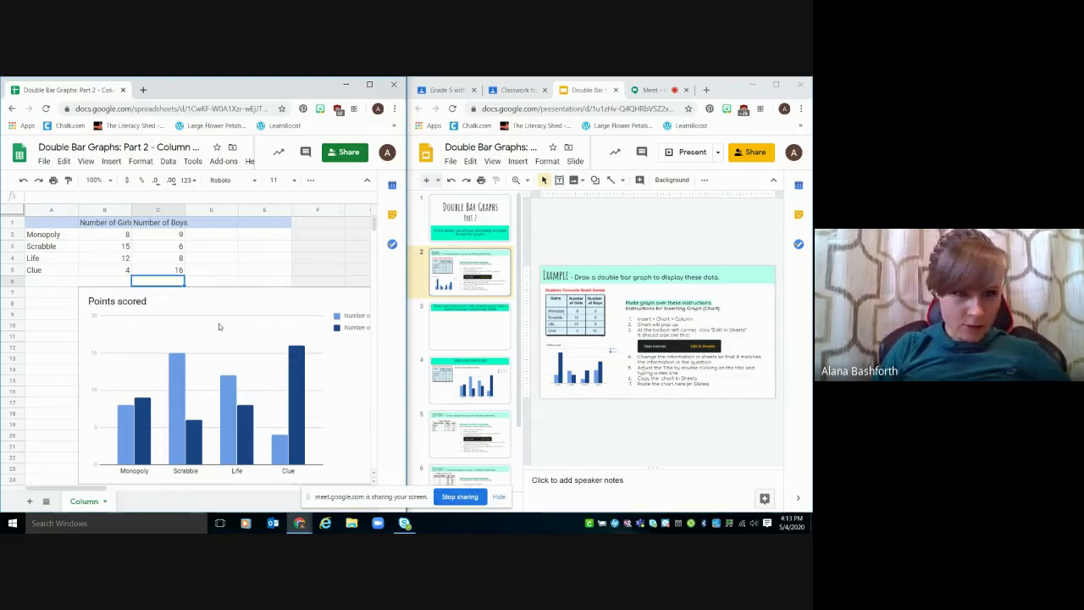
- Maximize the spreadsheet window and change the chart title to "Students' Favorite Board Games"
click(117, 304)
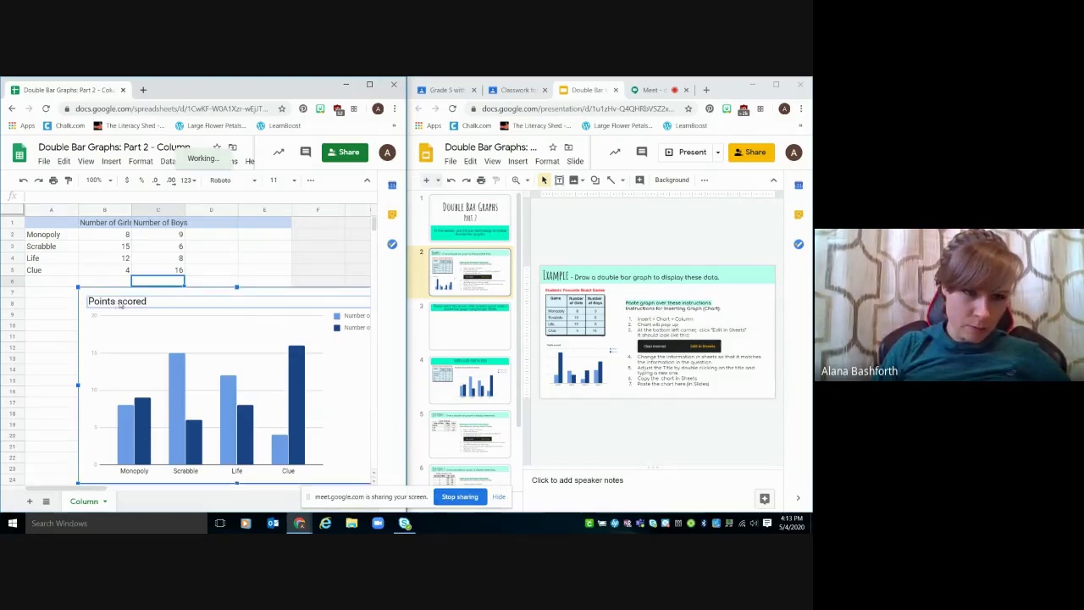
double_click(122, 304)
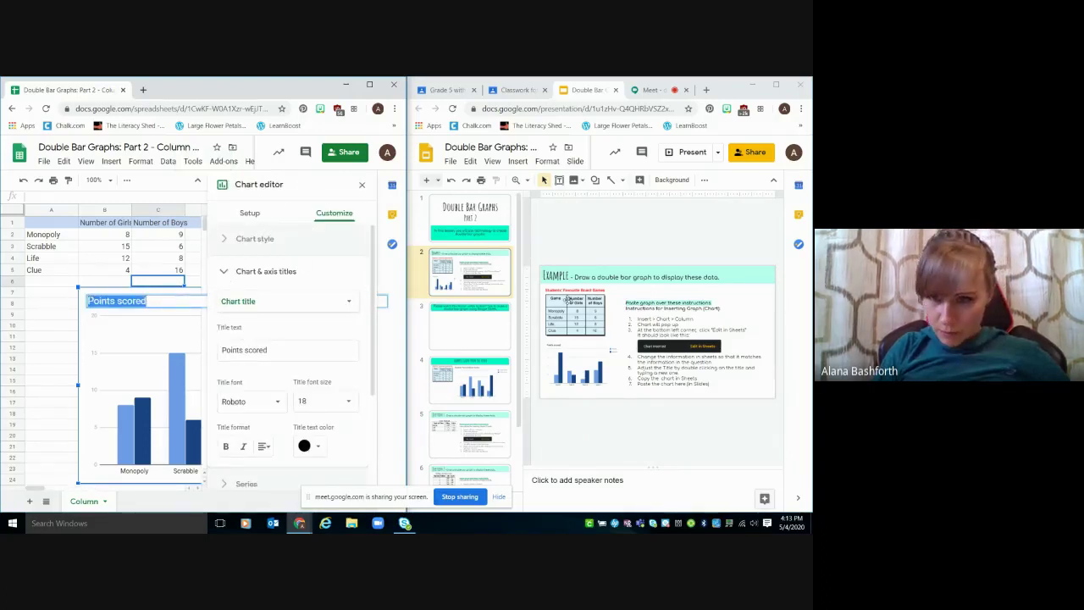
click(370, 84)
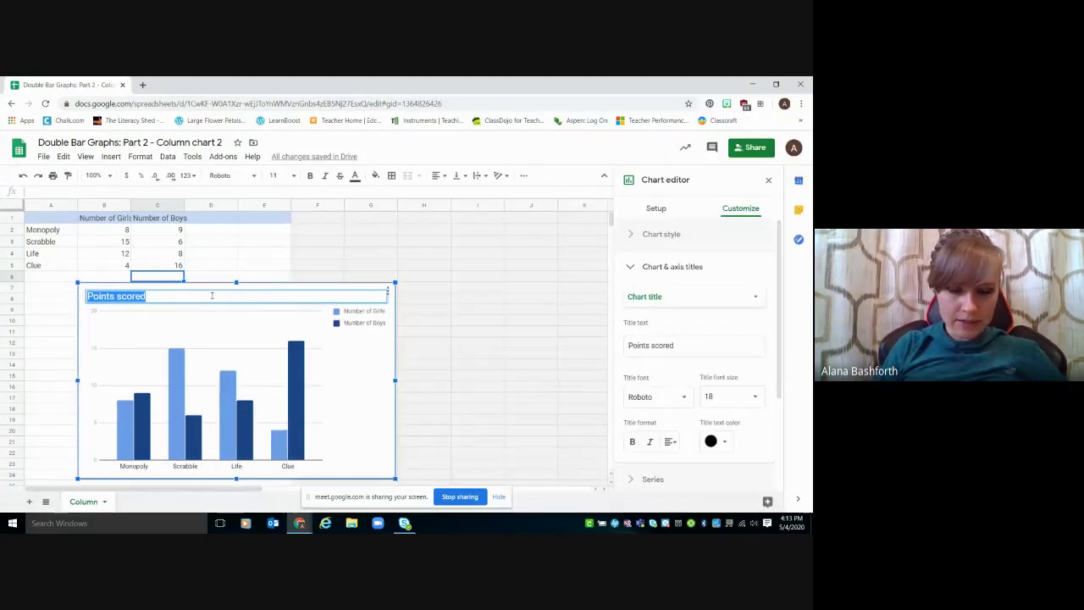
key(BackSpace)
text(Students)
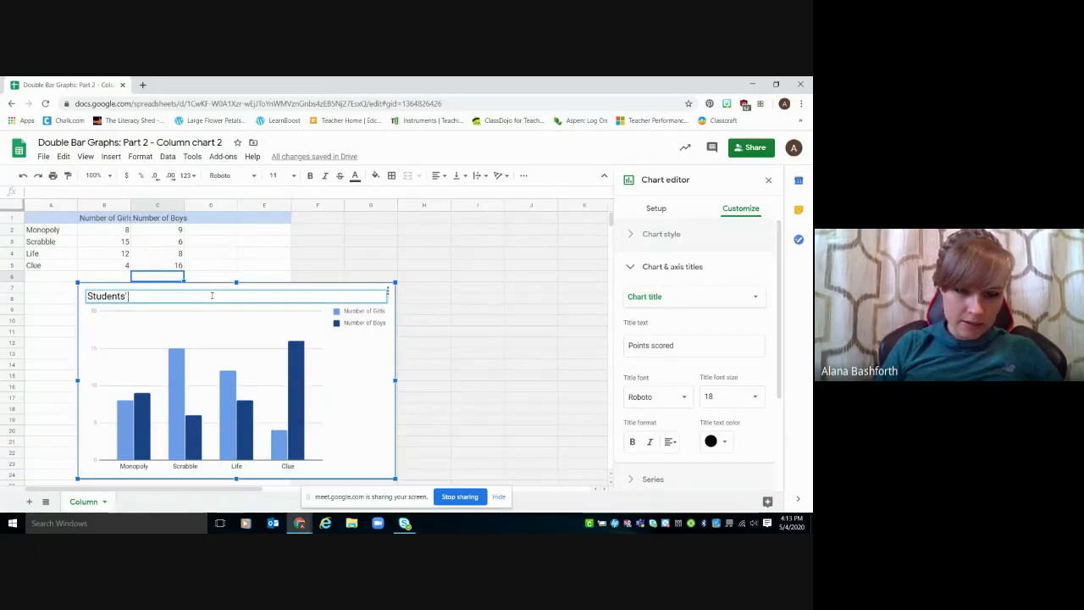
text(' Favorite Board Games)
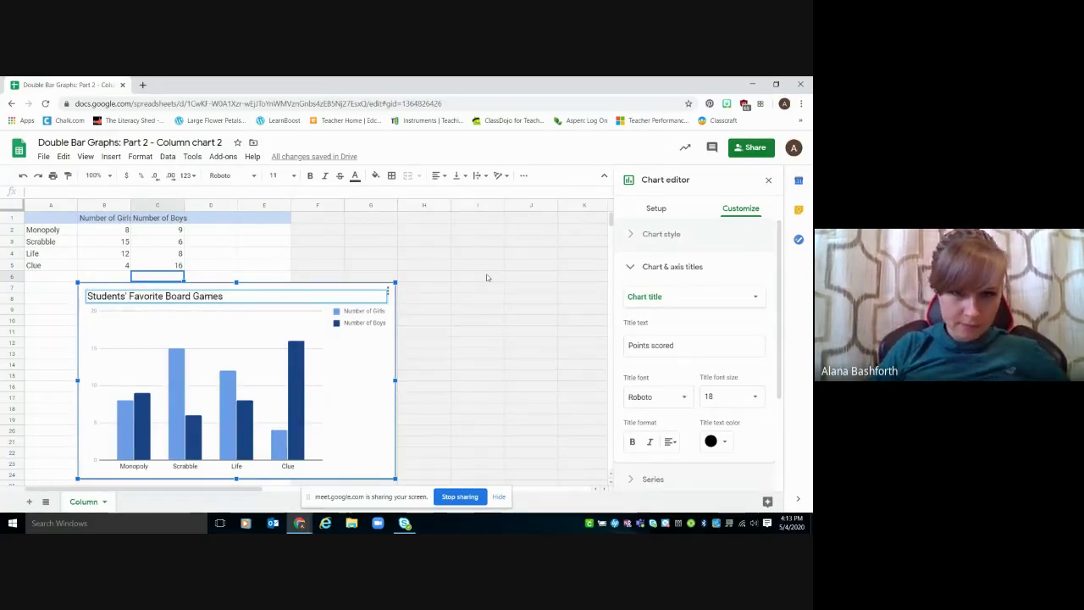
click(487, 276)
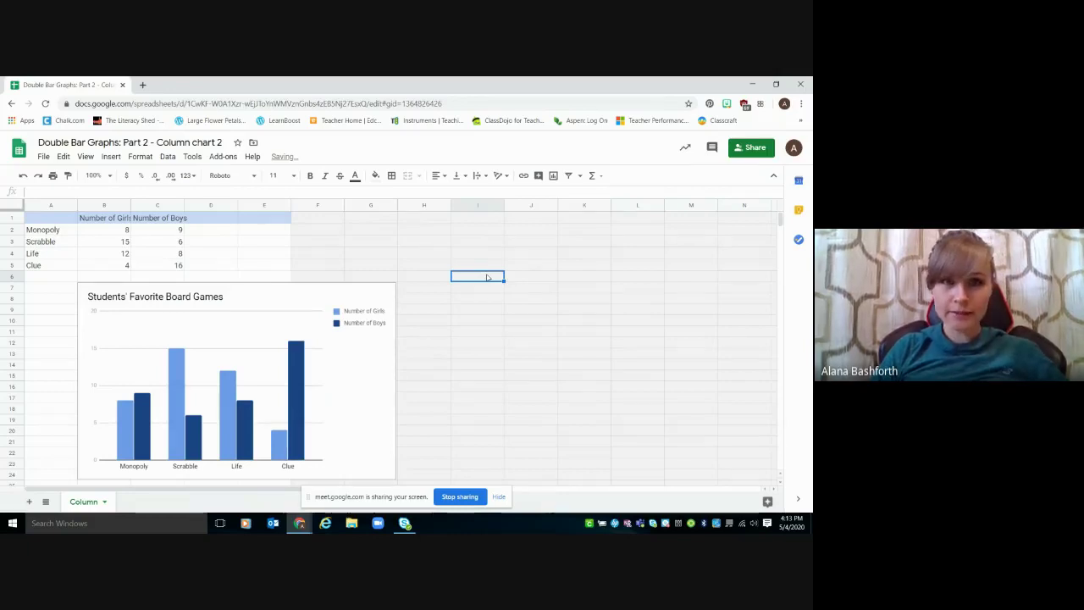
click(190, 375)
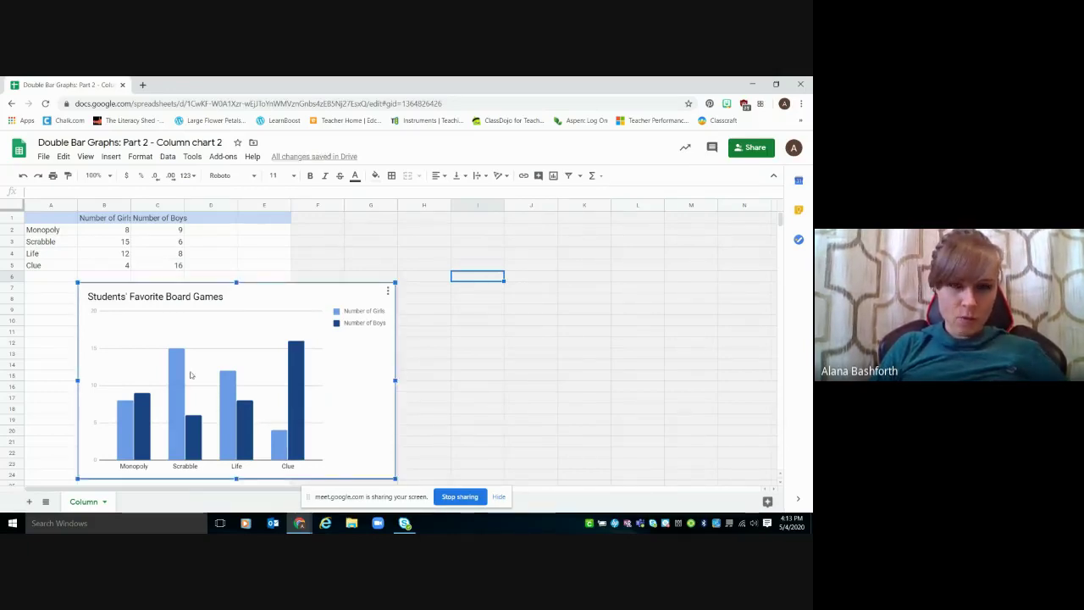
click(366, 233)
click(246, 344)
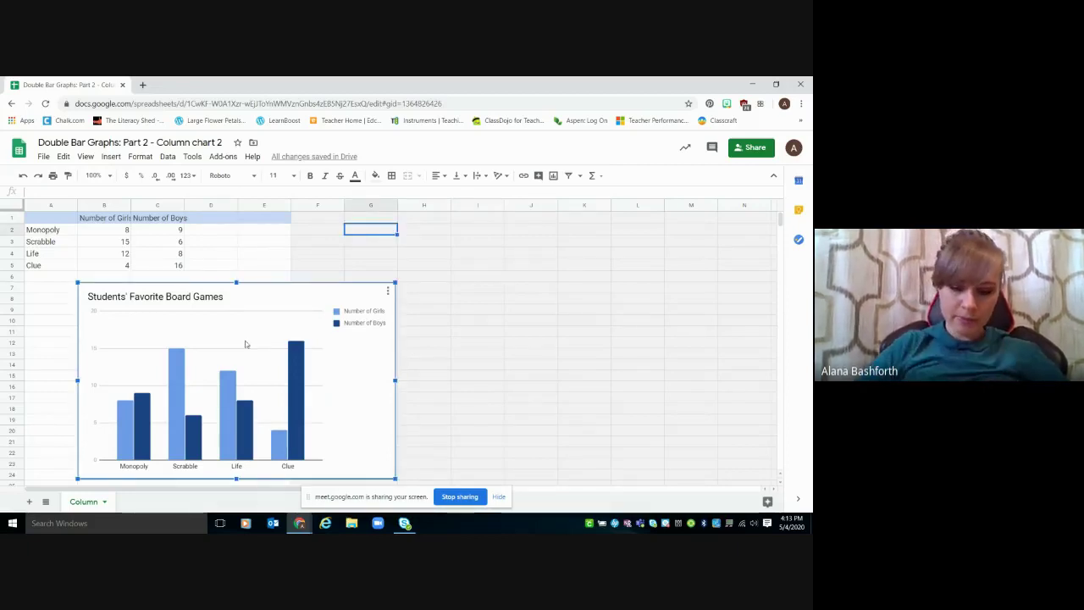
right_click(246, 344)
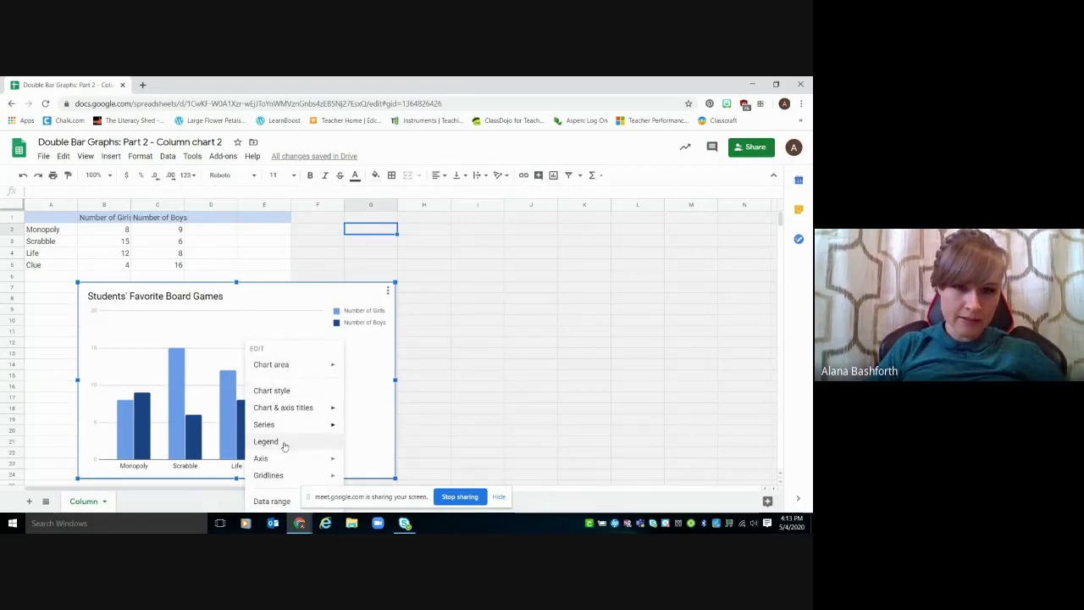
click(474, 314)
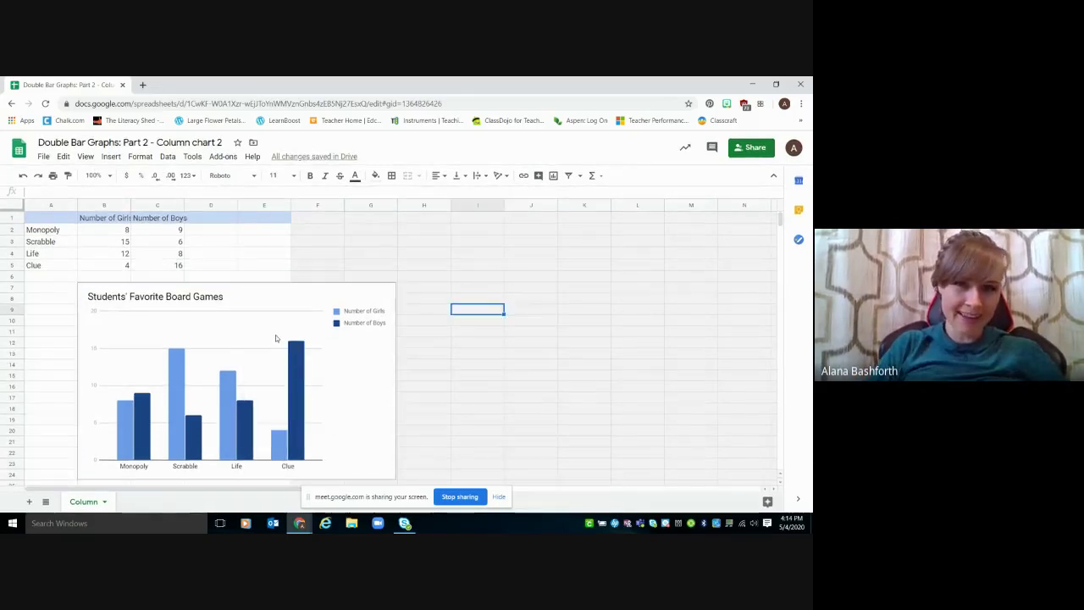
- Copy the finished "Students' Favorite Board Games" chart from the spreadsheet
right_click(276, 339)
key(Escape)
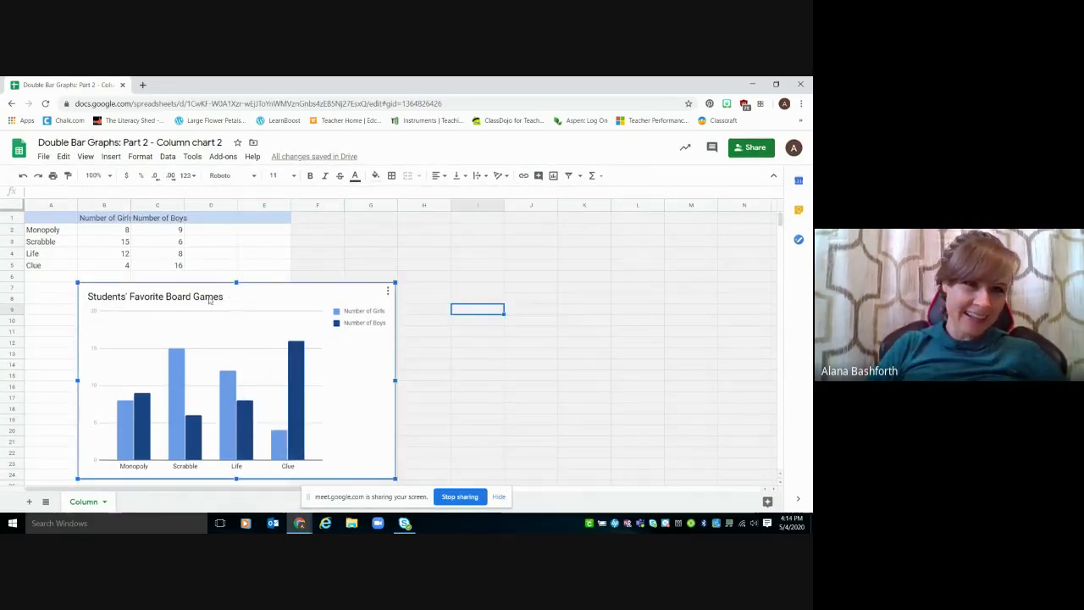
click(64, 157)
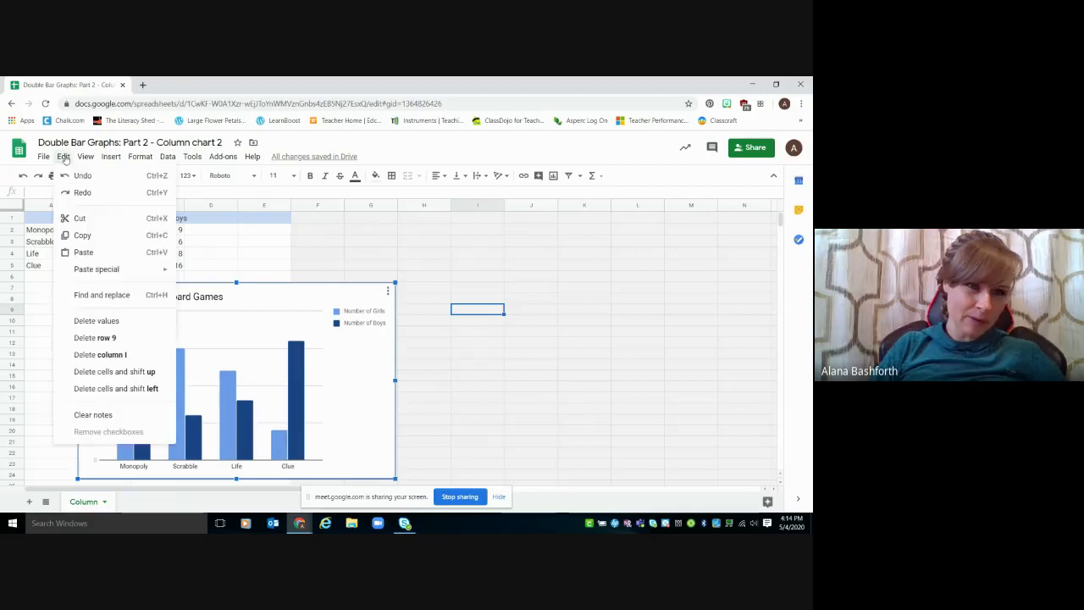
click(85, 235)
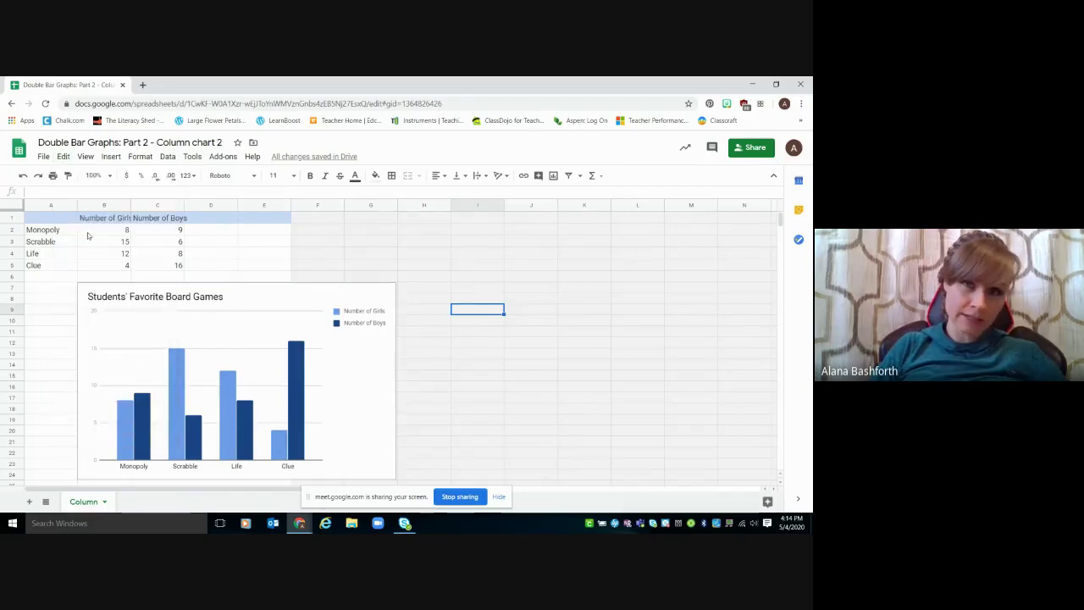
click(199, 327)
key(Escape)
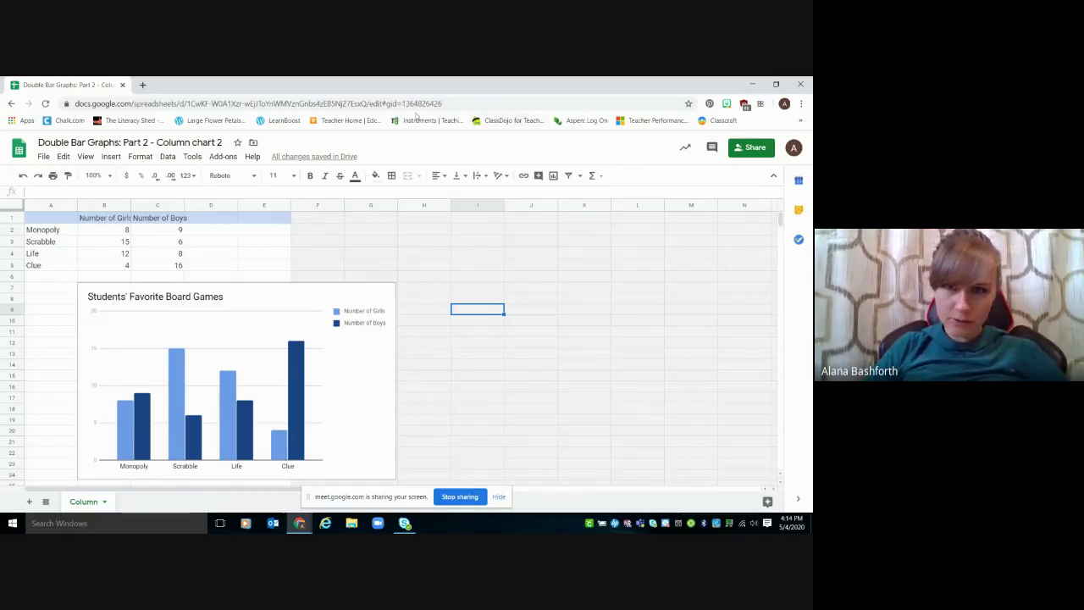
- Restore the spreadsheet window to its smaller size, and show the Google Slides presentation maximized in full screen
double_click(431, 94)
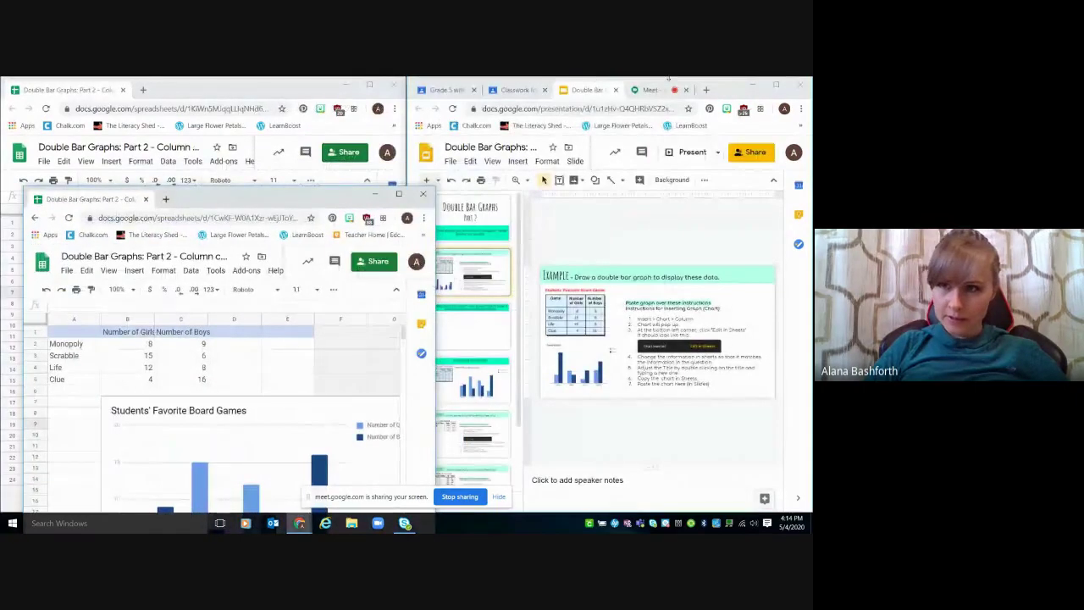
click(776, 86)
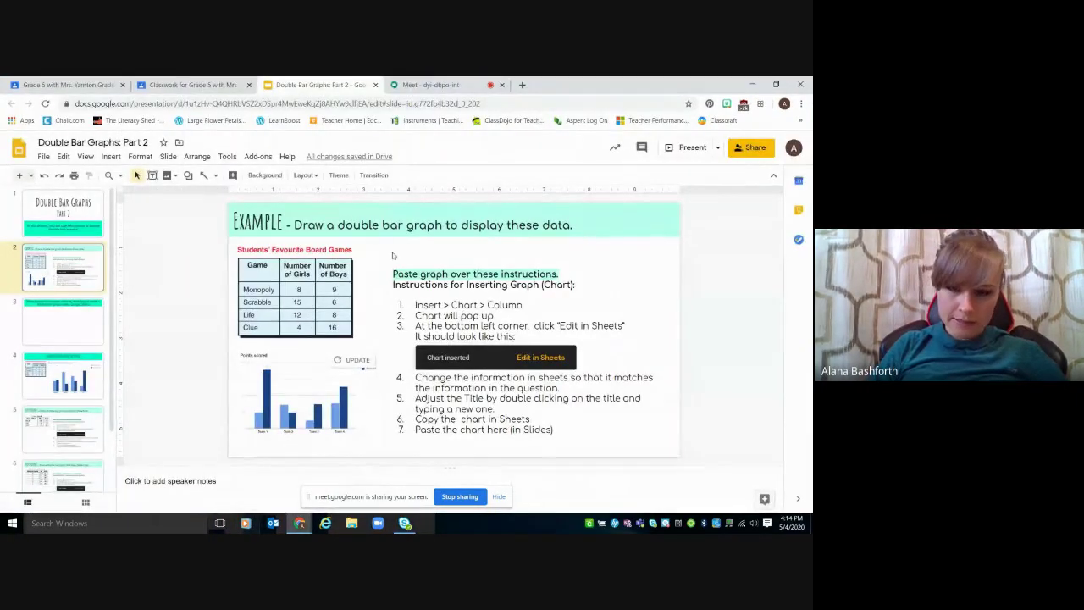
key(F11)
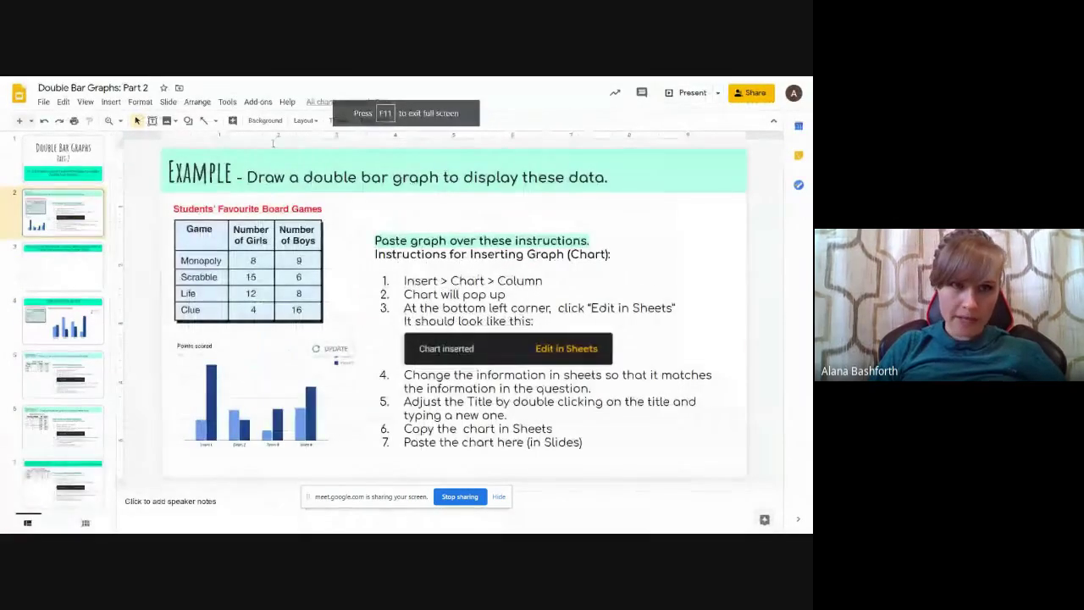
- Paste the copied chart onto the example slide, keeping it linked to the spreadsheet
click(62, 101)
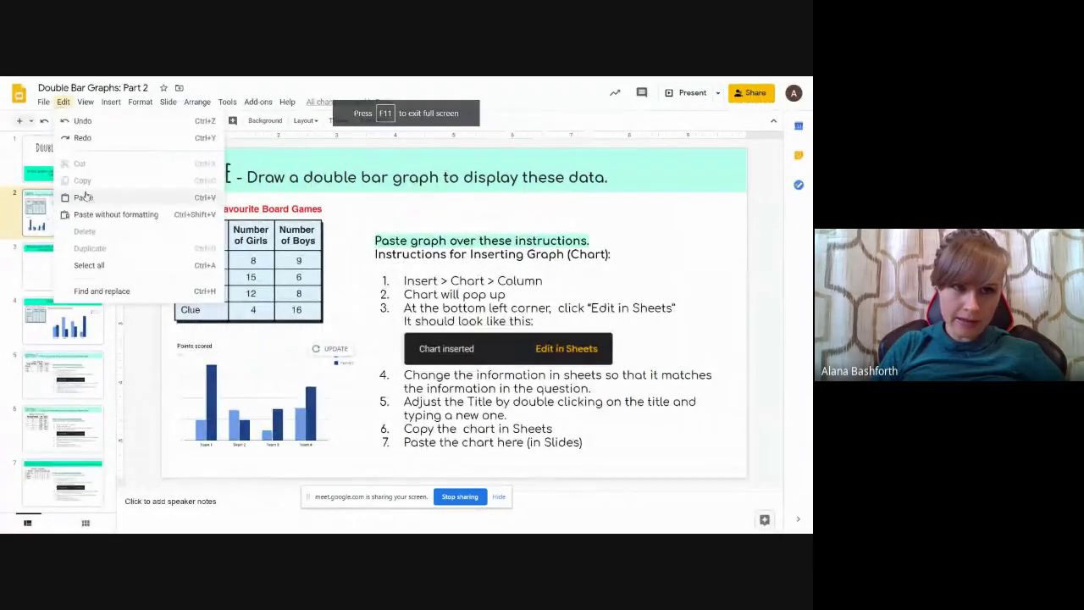
click(739, 282)
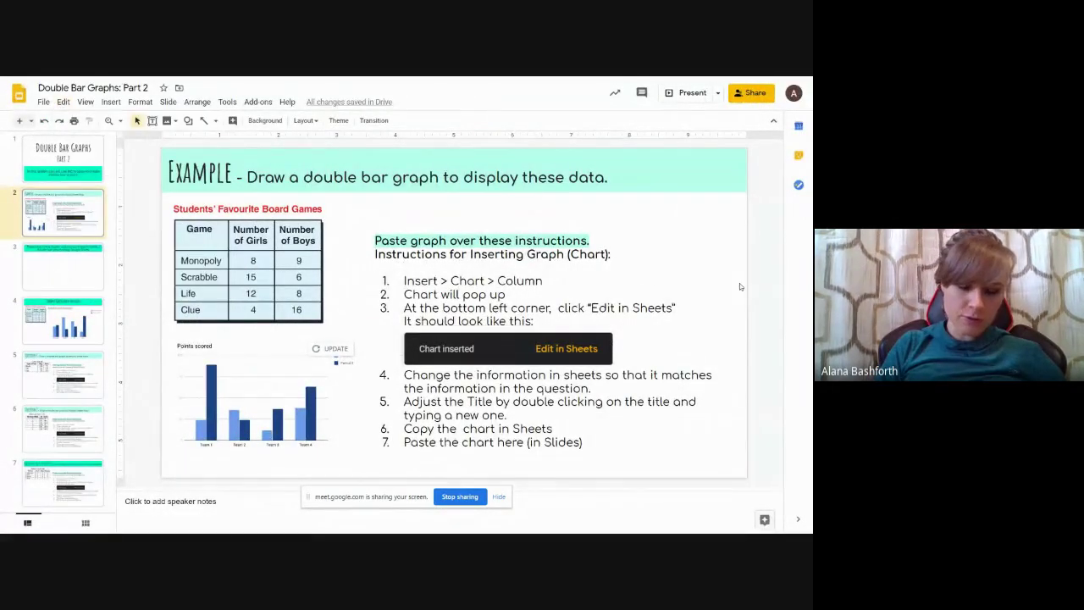
key(ctrl+v)
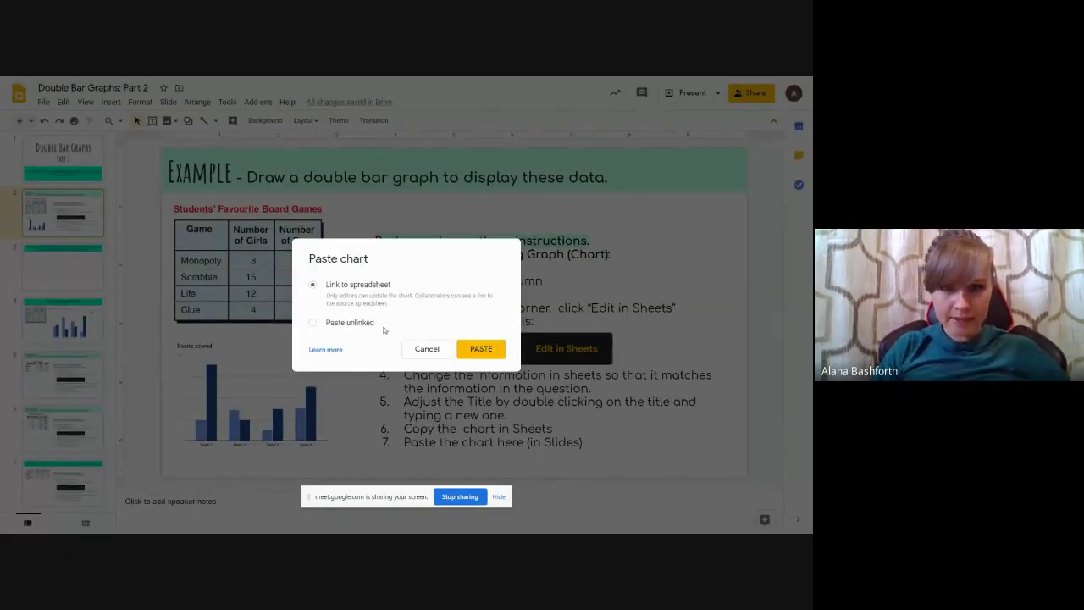
click(481, 349)
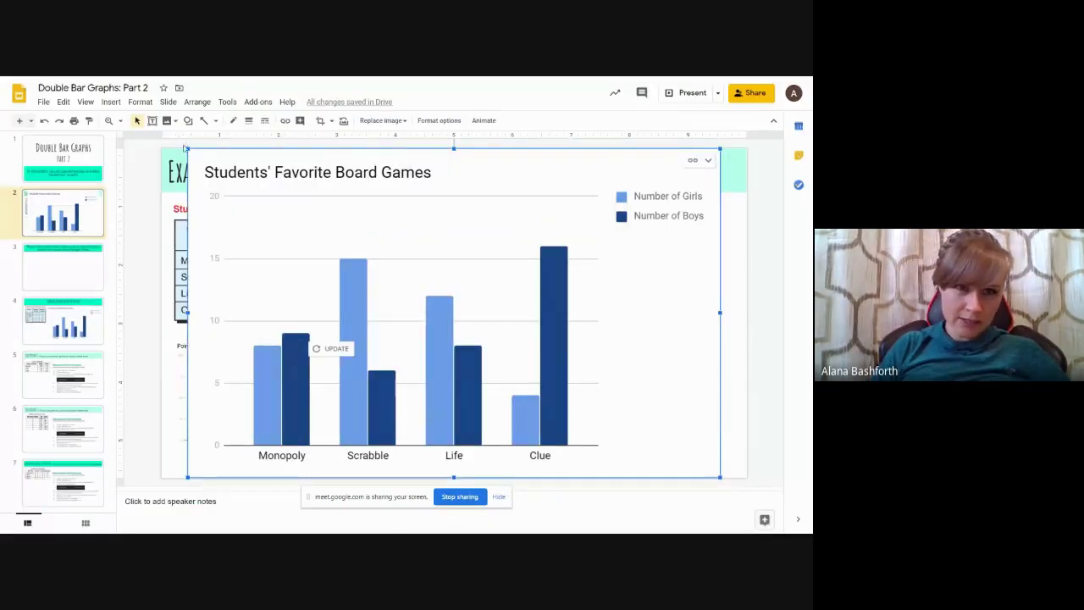
- Shrink and position the pasted chart so it covers the instructions beside the data table and reaches the slide's right edge
drag(185, 148, 331, 236)
drag(446, 262, 451, 233)
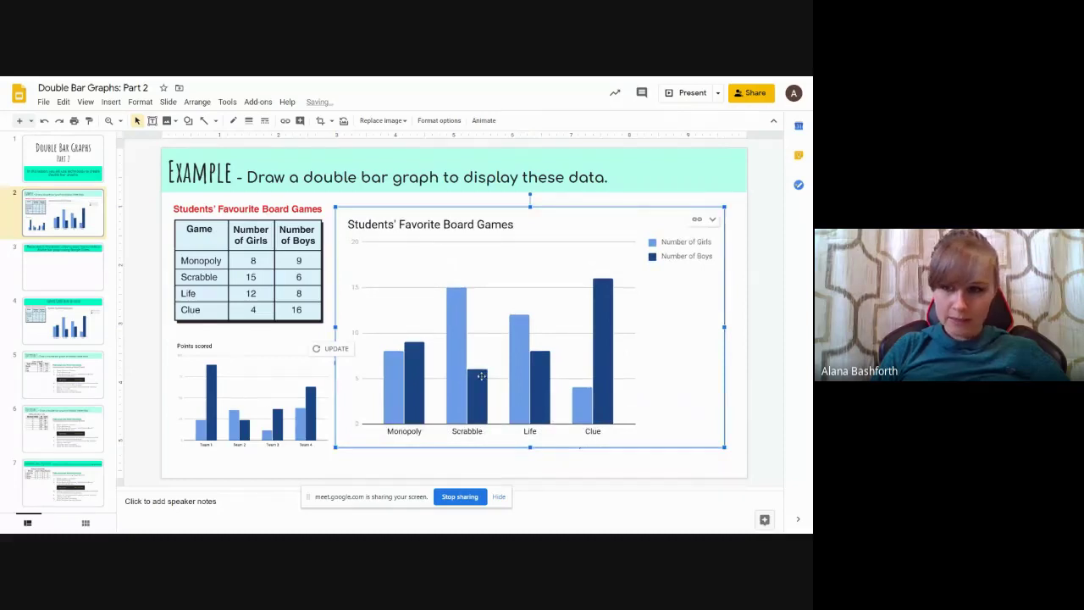
drag(713, 451, 745, 460)
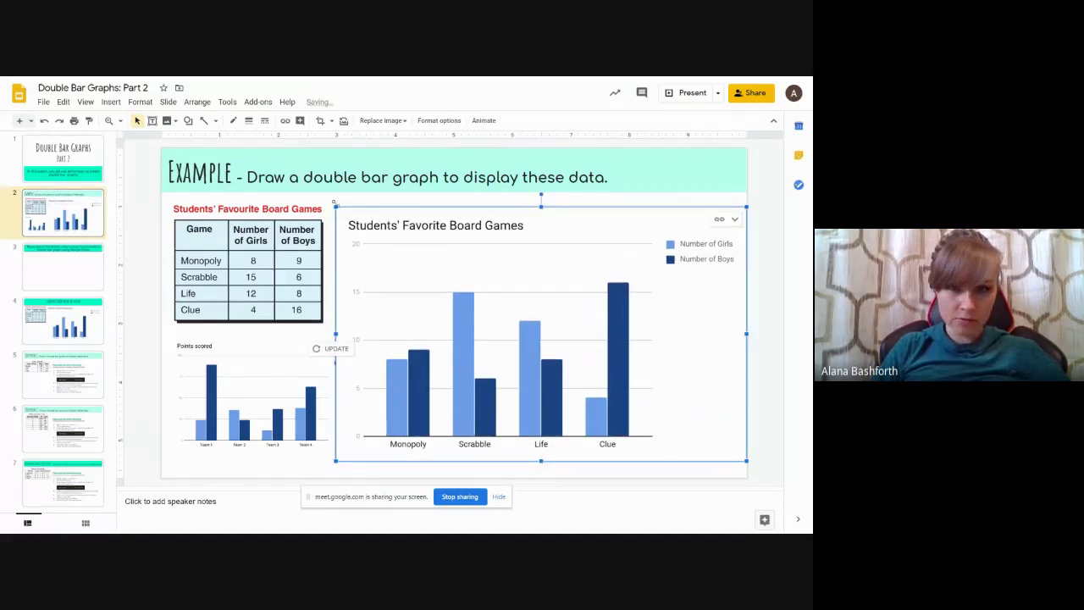
drag(335, 209, 329, 203)
- Delete the old "Points scored" chart below the data table and hide the screen-sharing notice
click(233, 393)
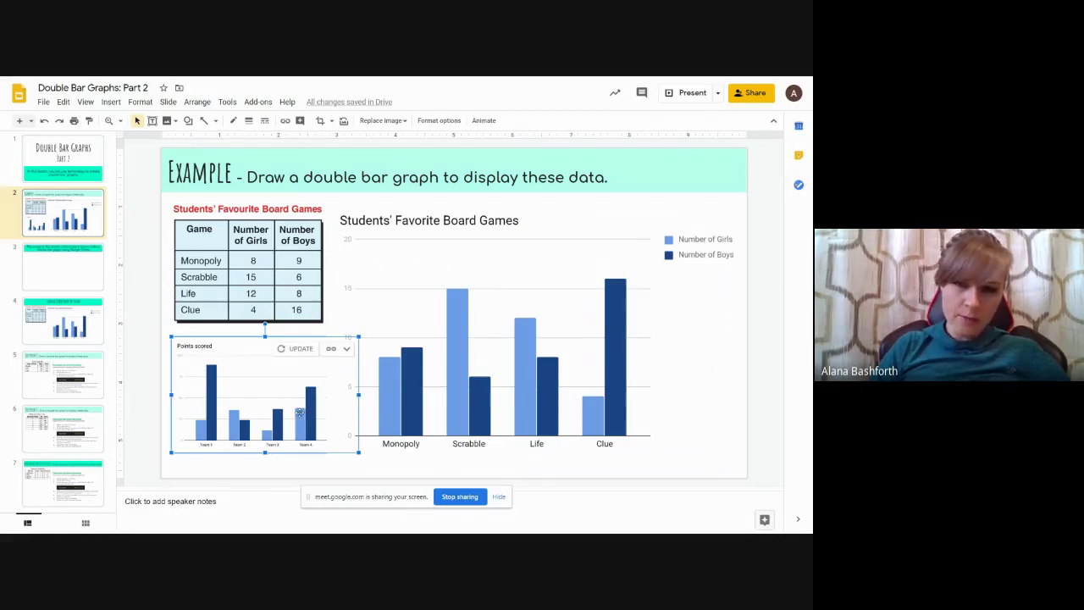
key(Delete)
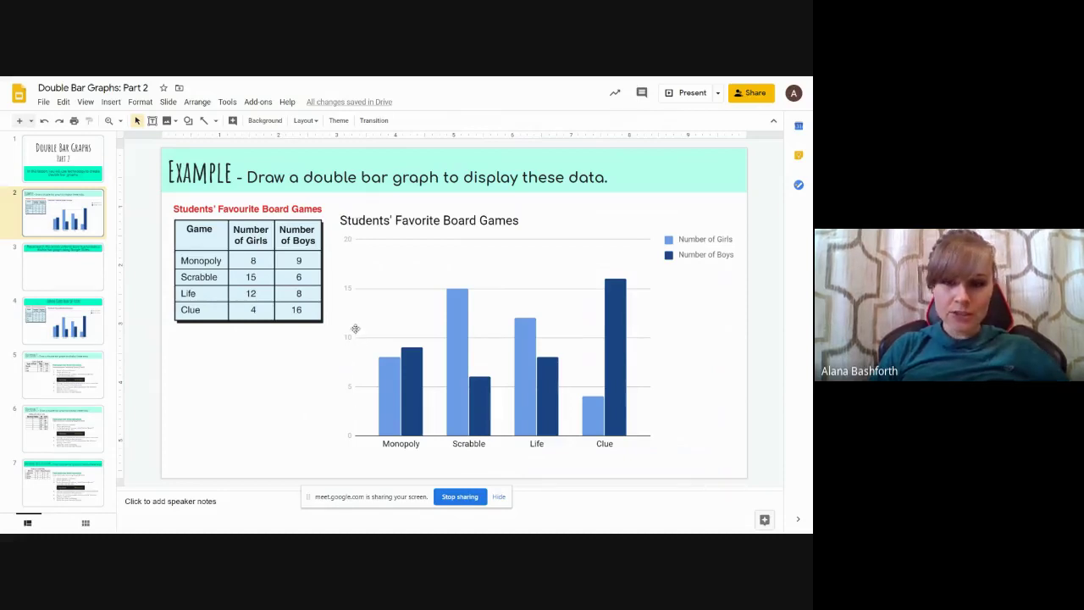
click(499, 497)
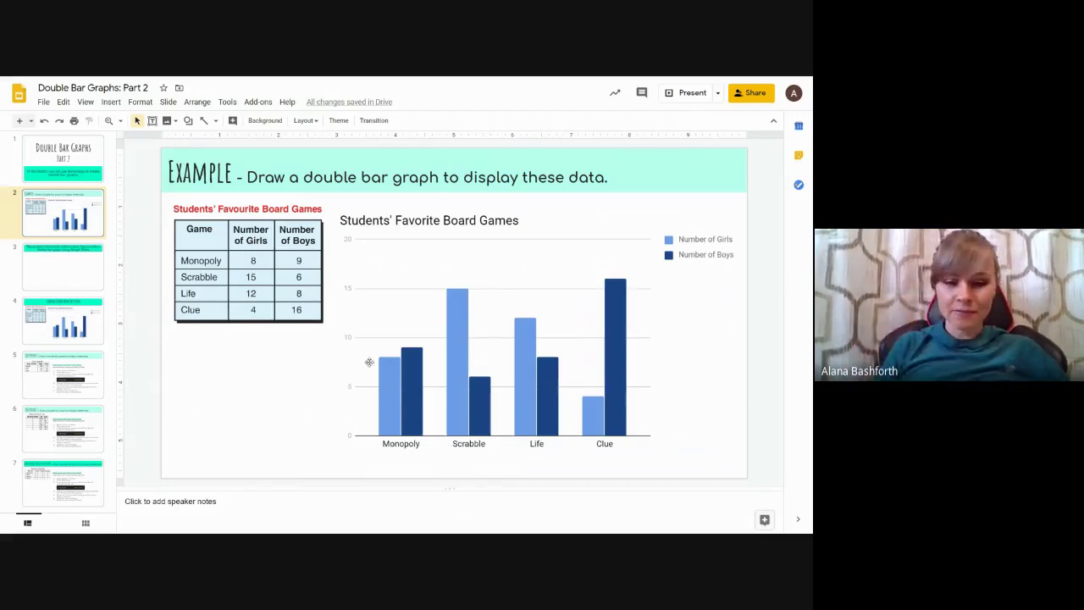
- Leave full screen and switch to the Google Meet call
key(F11)
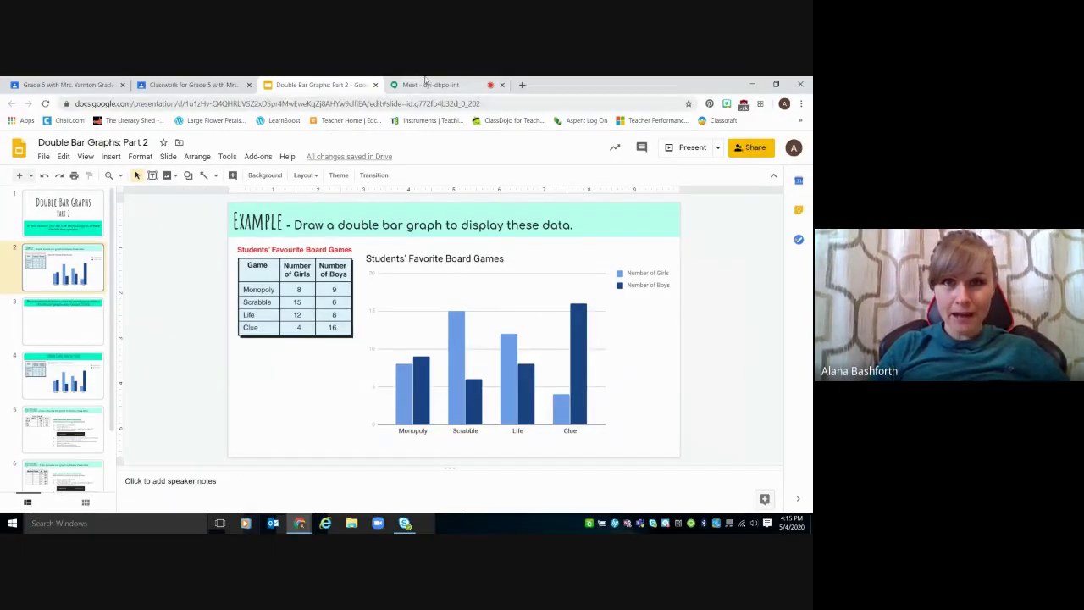
click(423, 85)
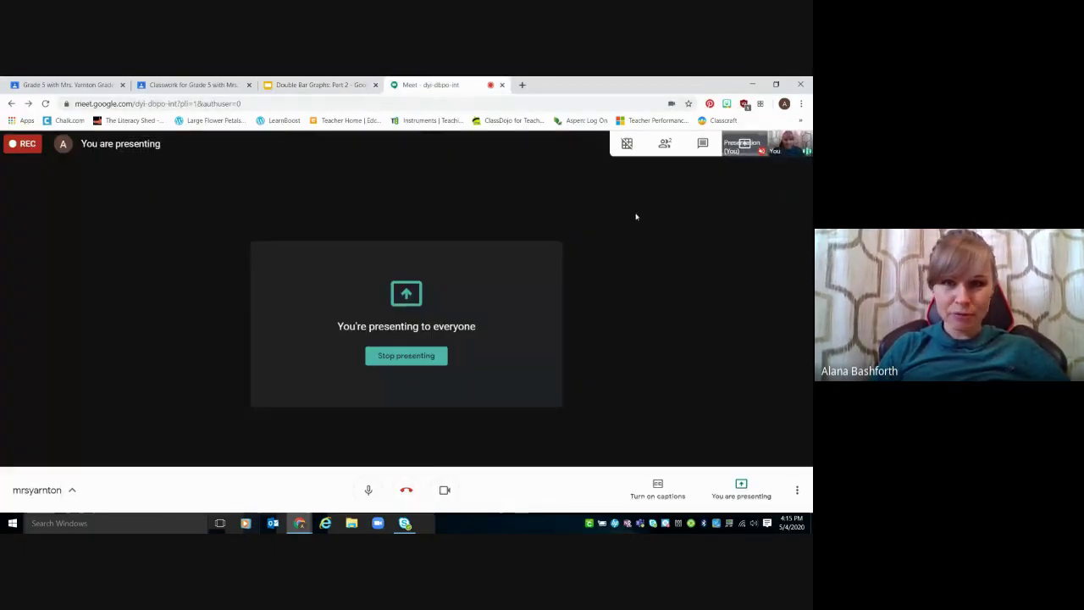